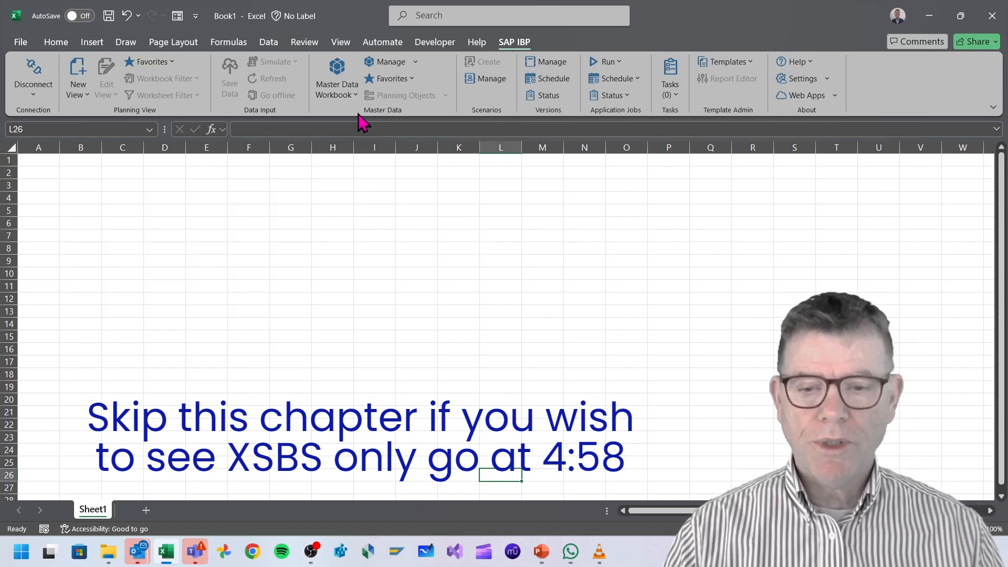
# Step: Start a new master data workbook with a master data worksheet of type Customer Product
pyautogui.click(341, 73)
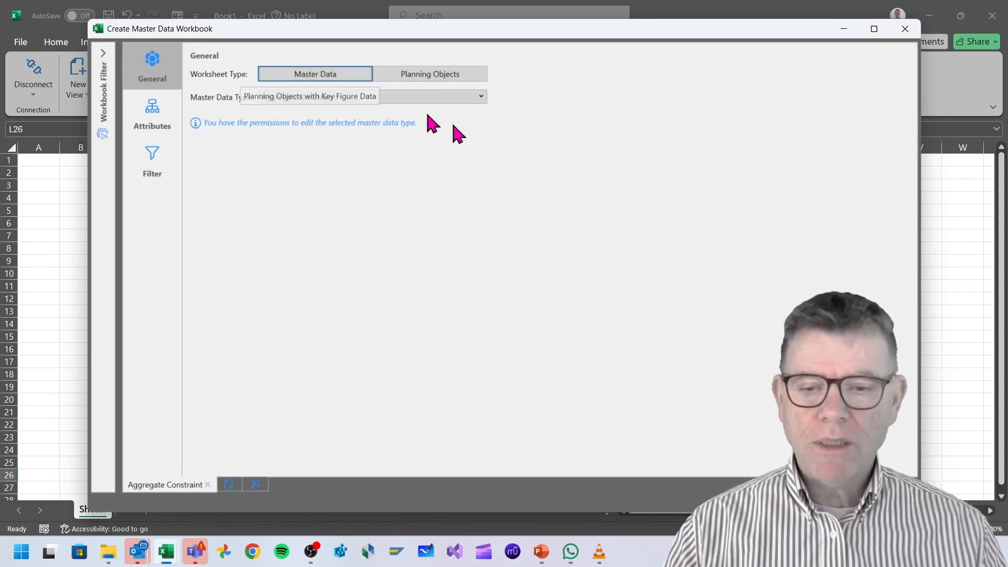
pyautogui.click(482, 97)
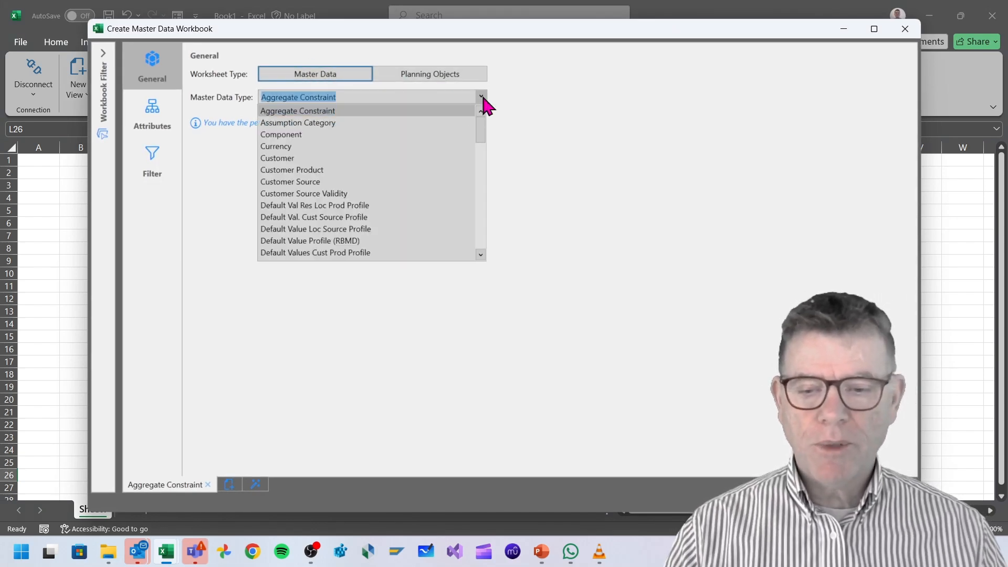
pyautogui.click(295, 171)
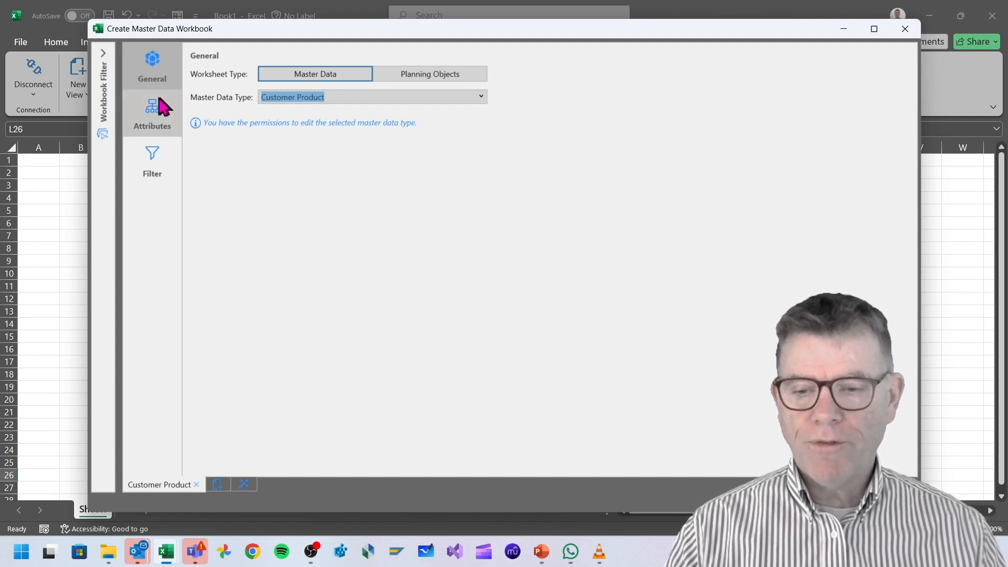
# Step: Add the Customer Desc. and Product Desc. attributes and place each directly after its Customer or Product key attribute
pyautogui.click(164, 126)
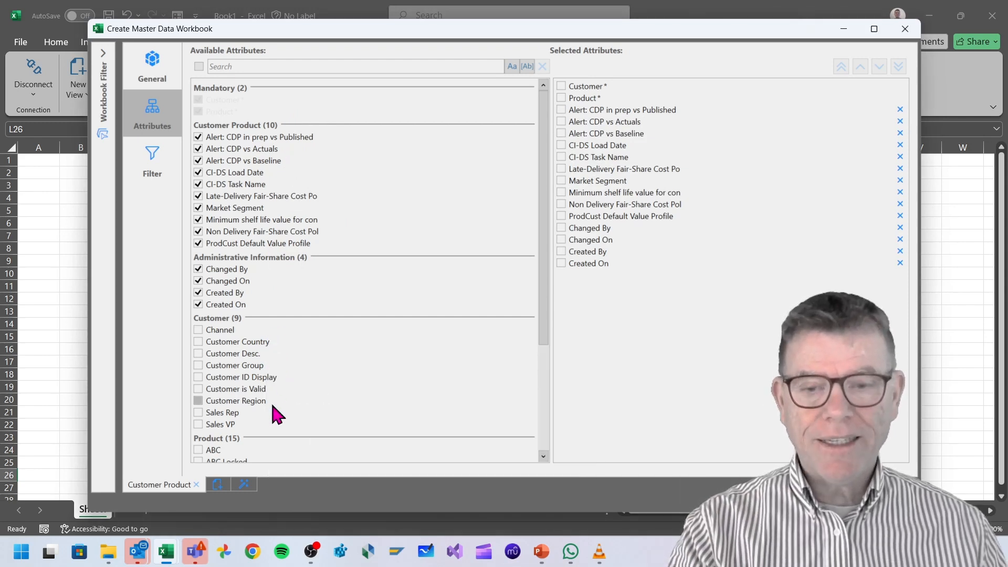
pyautogui.scroll(-5, 273, 415)
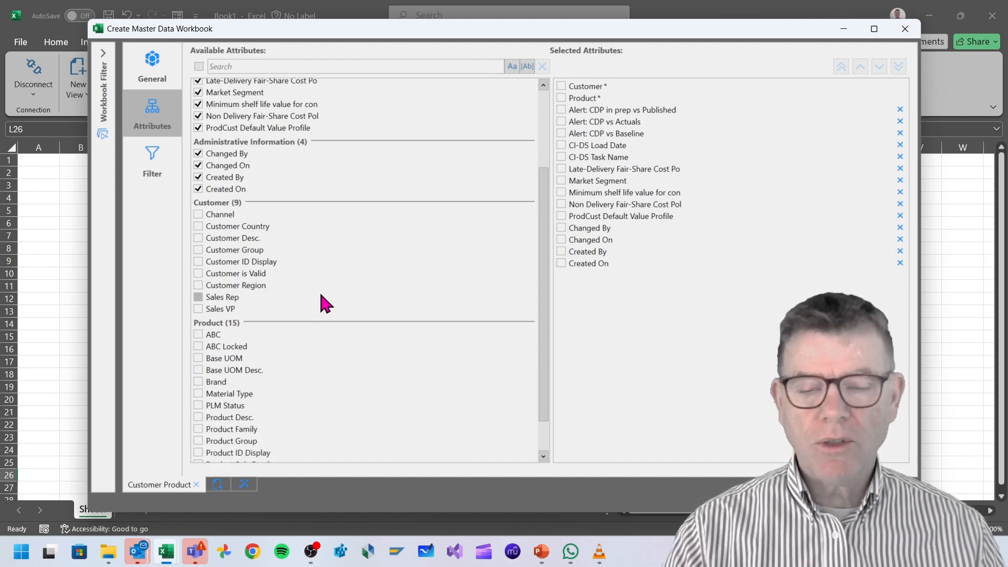
pyautogui.moveTo(321, 295)
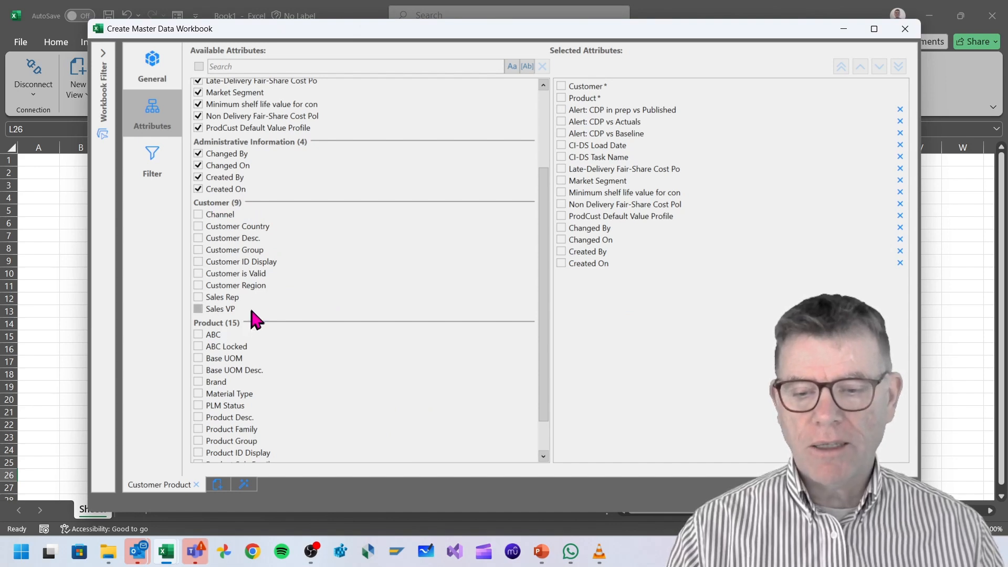
pyautogui.scroll(-2, 315, 336)
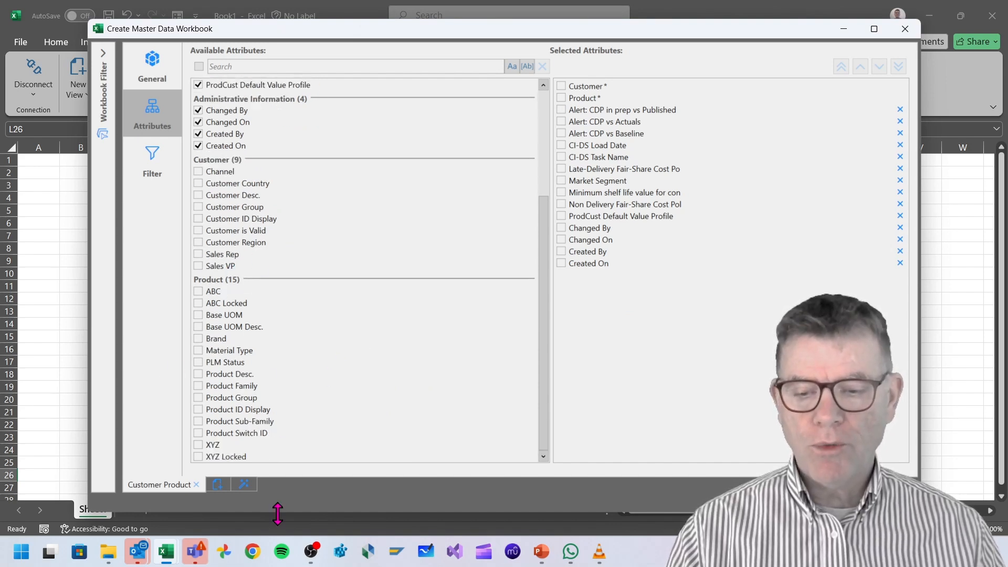
pyautogui.scroll(3, 324, 262)
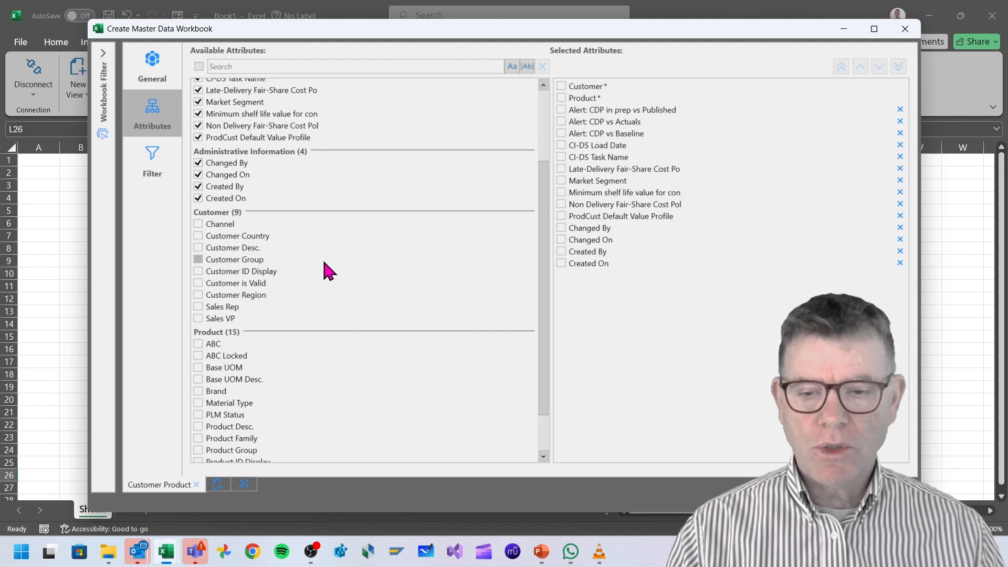
pyautogui.click(232, 332)
pyautogui.scroll(-1, 292, 398)
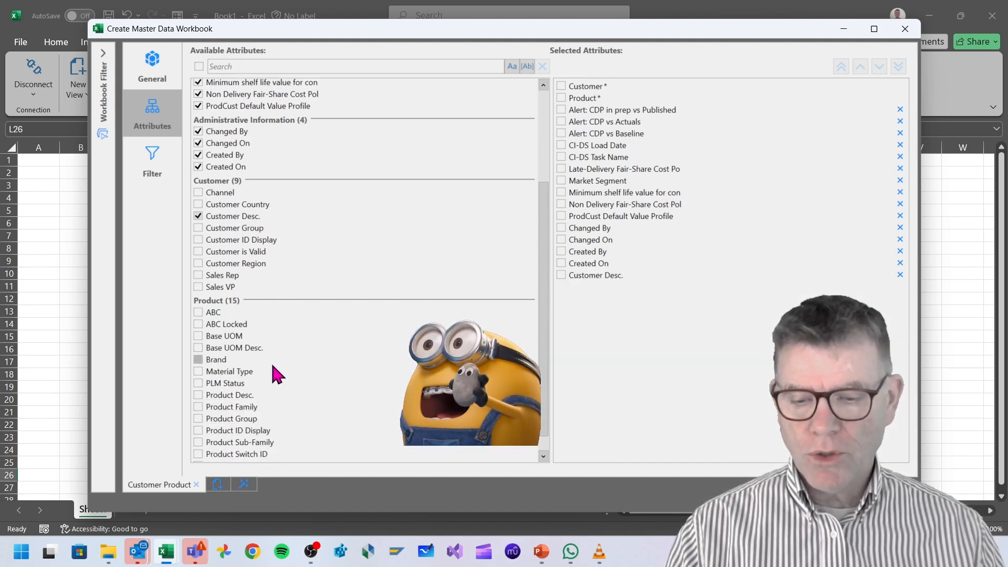
pyautogui.scroll(-1, 268, 389)
pyautogui.click(236, 375)
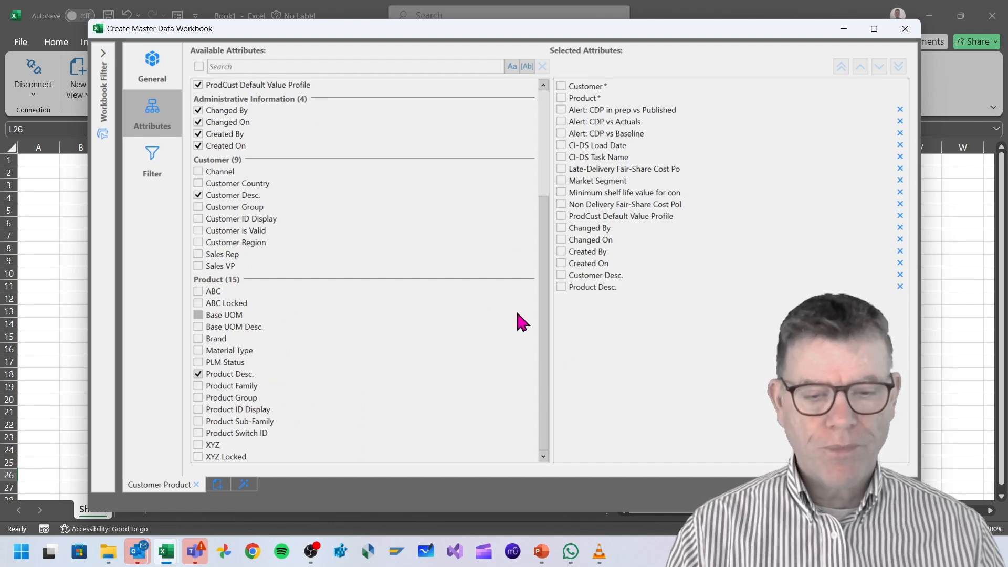
pyautogui.moveTo(597, 287); pyautogui.dragTo(593, 108)
pyautogui.moveTo(588, 289); pyautogui.dragTo(577, 96)
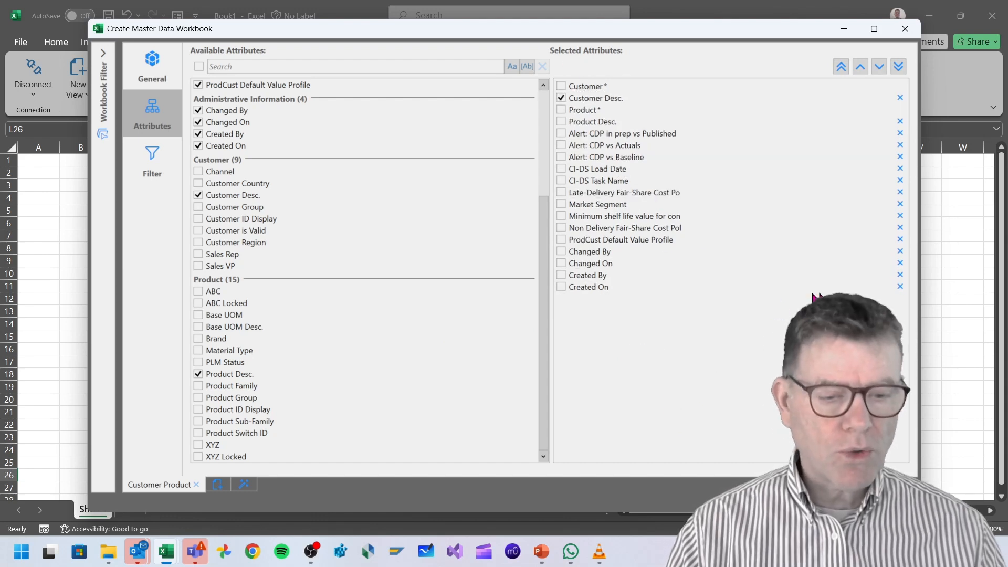
# Step: Remove the Created By, Created On, Changed On, Changed By, CI-DS Load Date and CI-DS Task Name attributes from the selection
pyautogui.click(900, 274)
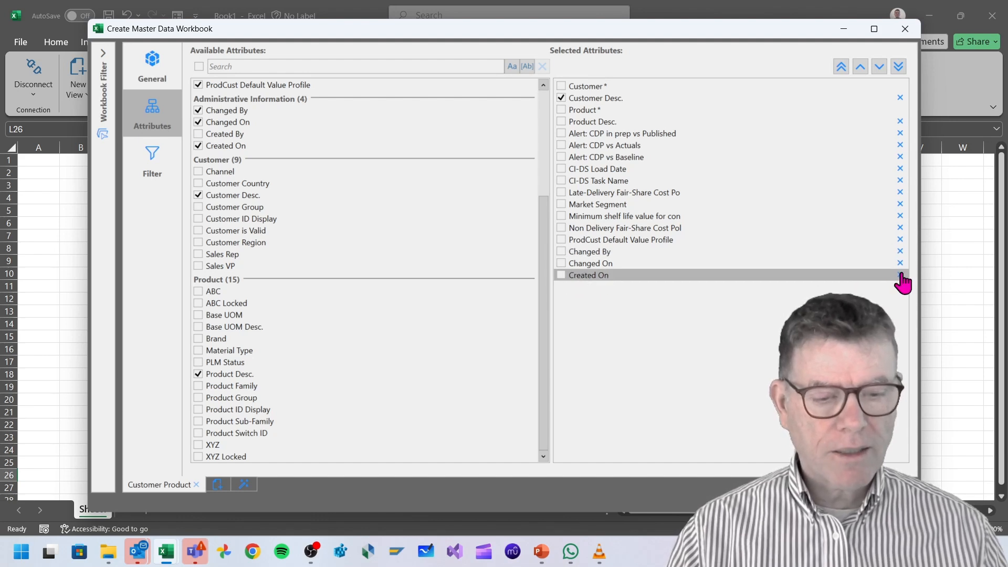
pyautogui.click(900, 263)
pyautogui.click(900, 263)
pyautogui.click(900, 251)
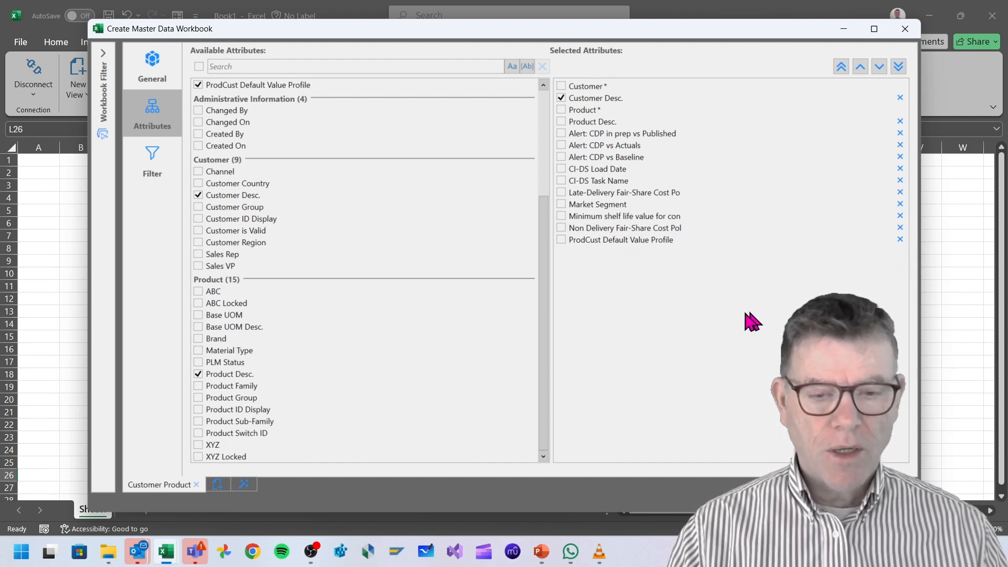
pyautogui.click(900, 168)
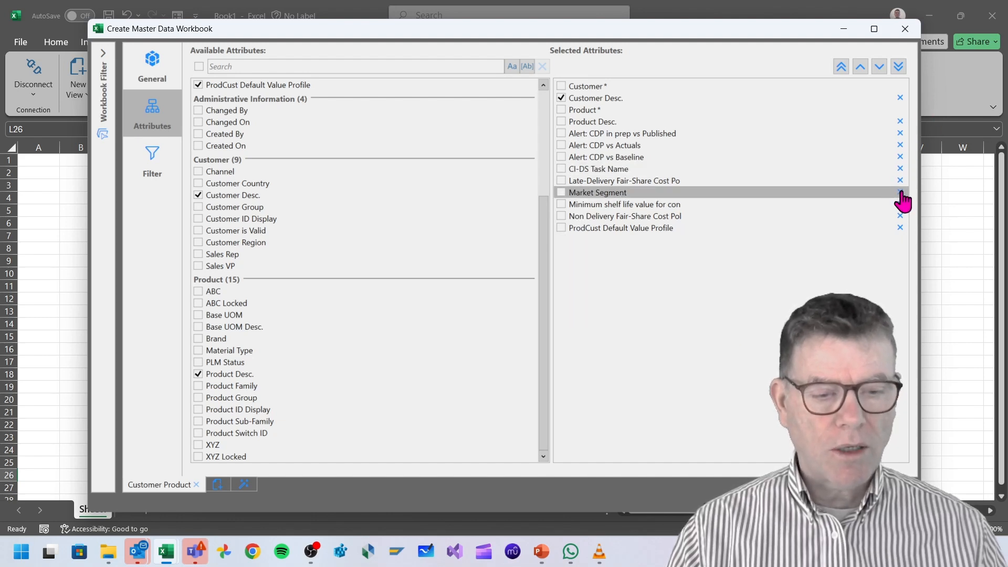
pyautogui.click(899, 169)
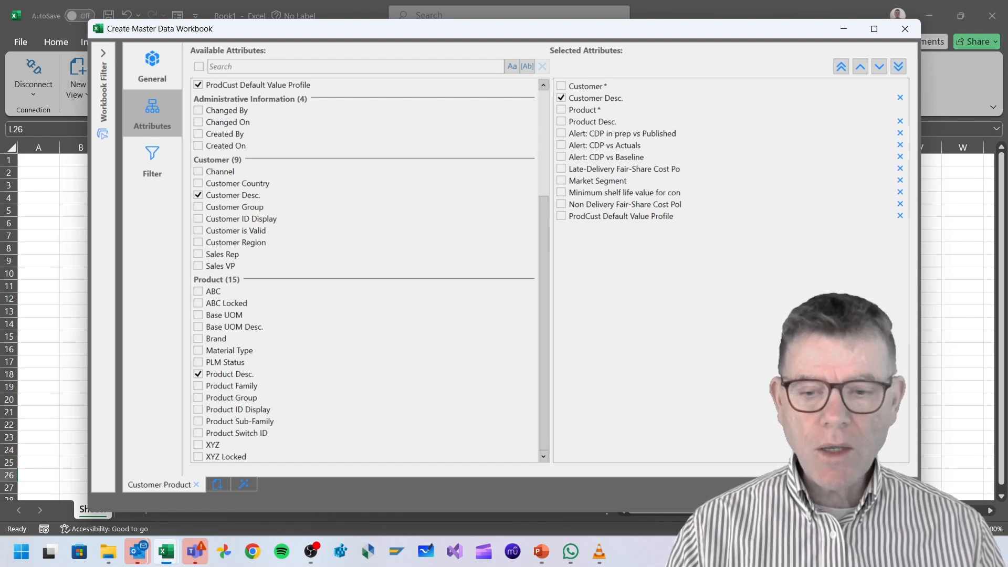
# Step: Create the Customer Product workbook without an attribute filter and inspect its description and alert columns
pyautogui.click(152, 163)
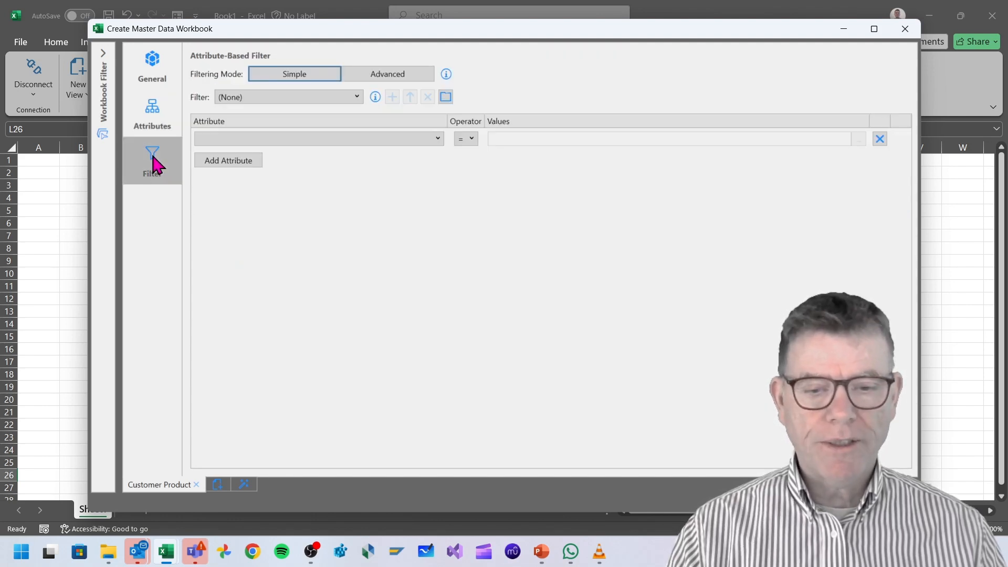
pyautogui.click(356, 96)
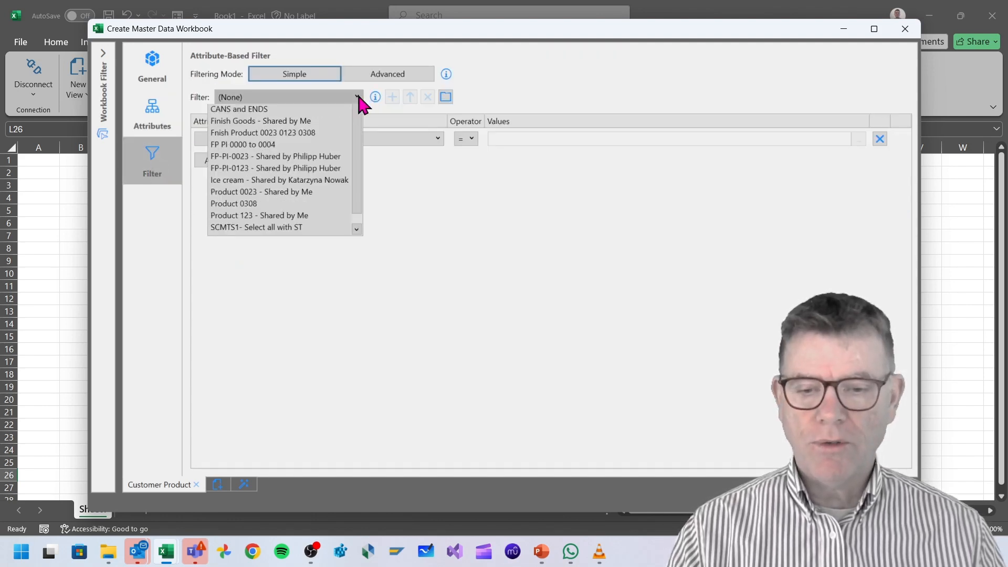
pyautogui.click(356, 97)
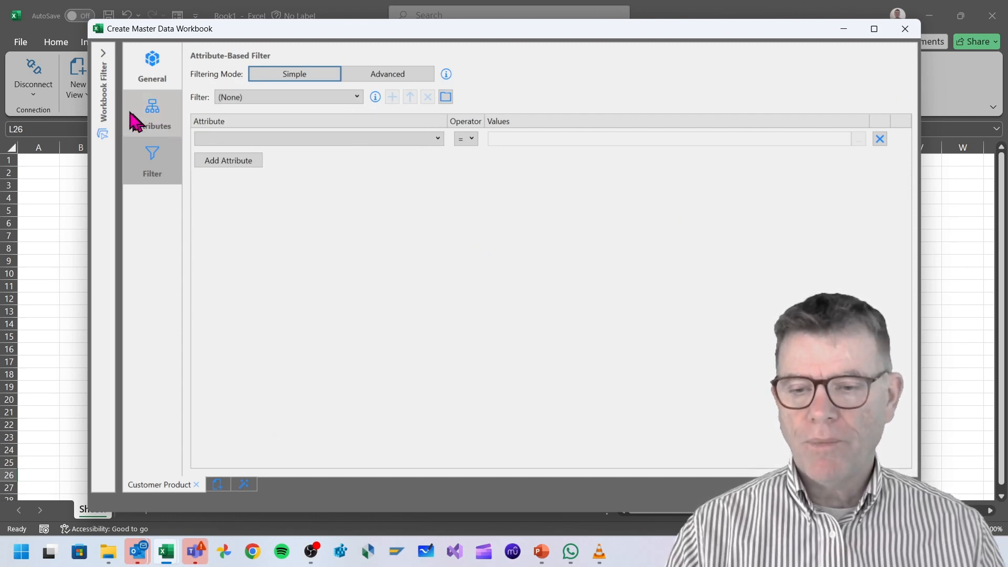
pyautogui.click(104, 53)
pyautogui.click(104, 55)
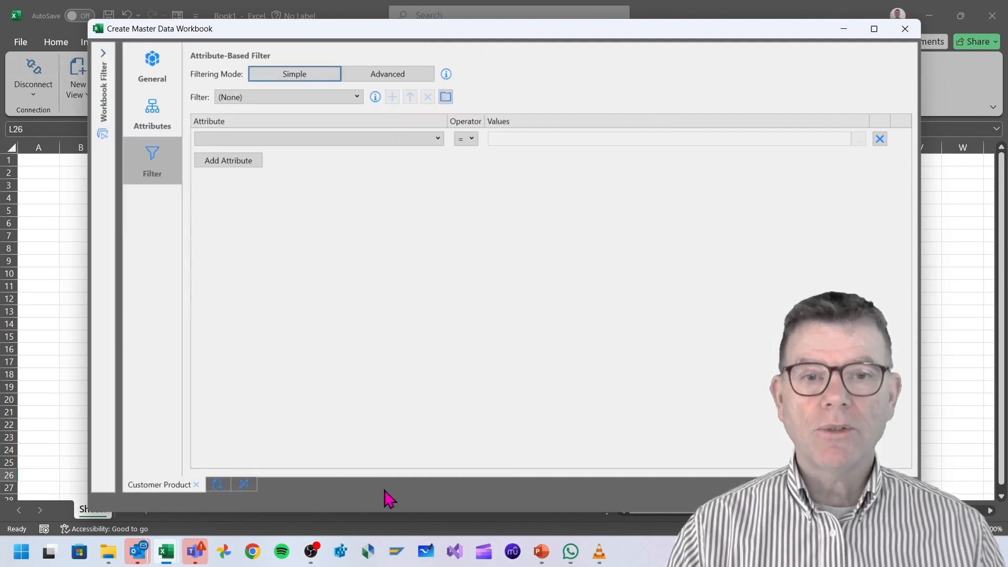
pyautogui.click(836, 494)
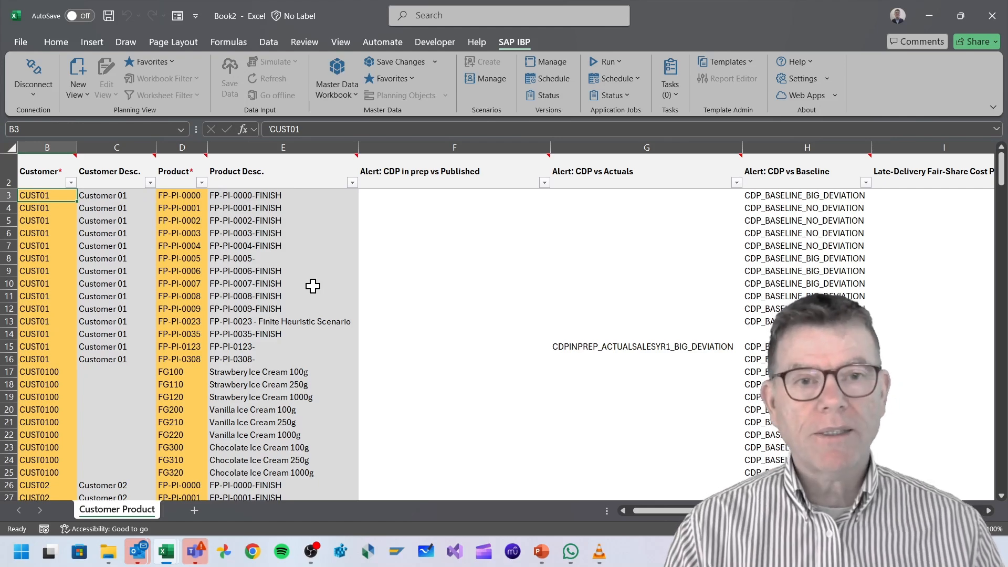
pyautogui.click(109, 208)
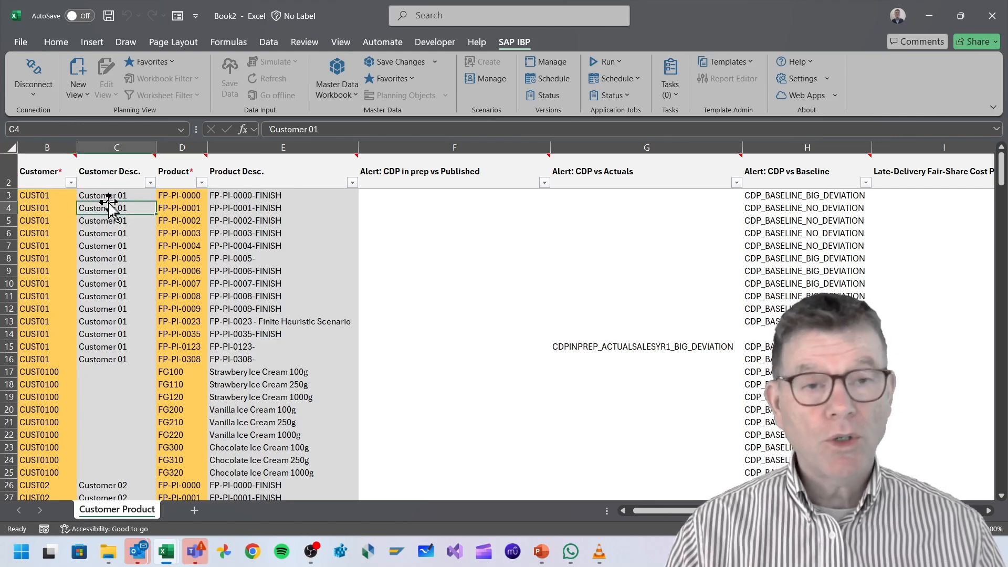
pyautogui.click(271, 196)
pyautogui.moveTo(399, 201); pyautogui.dragTo(779, 208)
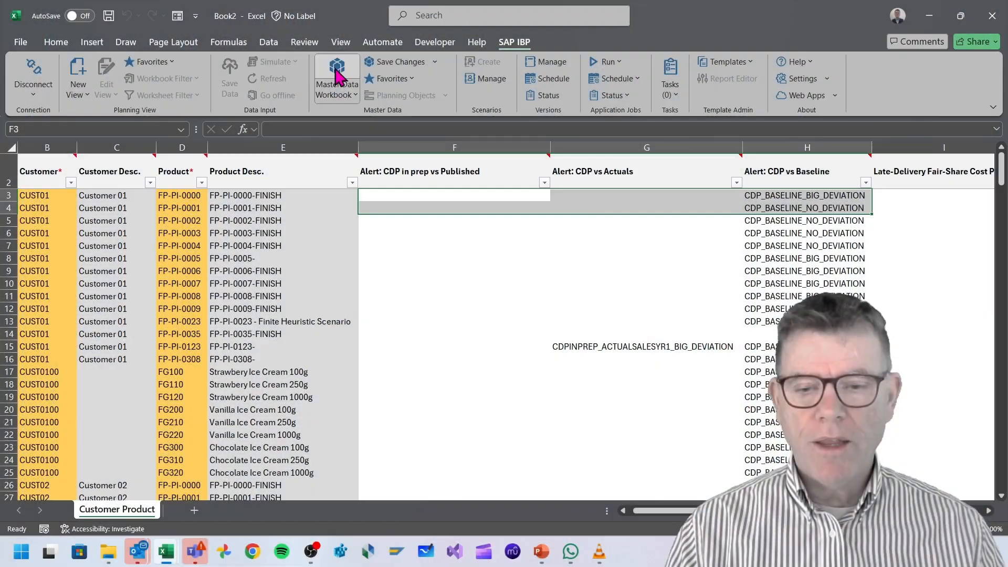
# Step: Edit the master data workbook to add a second worksheet of type Planning Objects
pyautogui.click(336, 78)
pyautogui.click(435, 77)
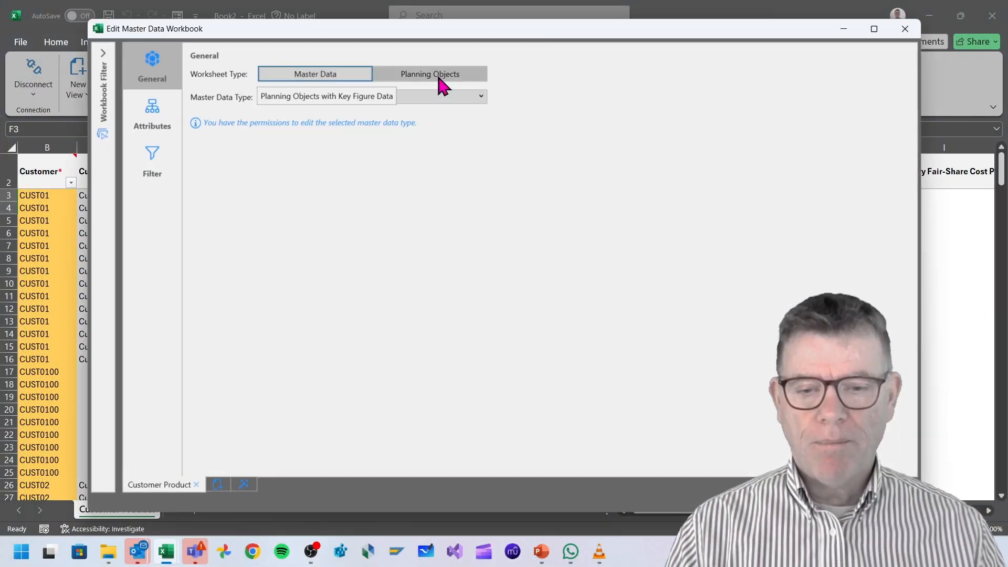
pyautogui.click(217, 484)
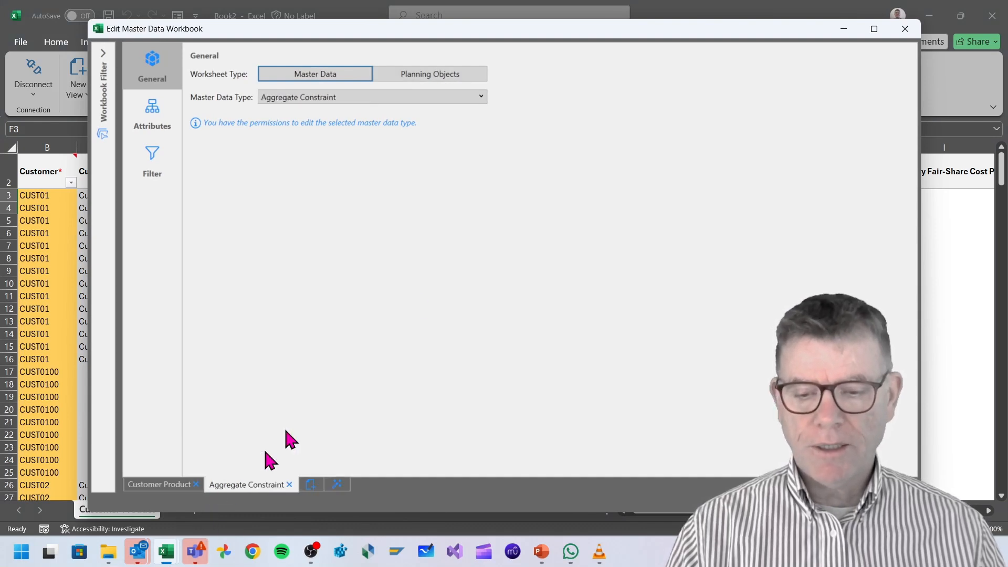
pyautogui.click(434, 76)
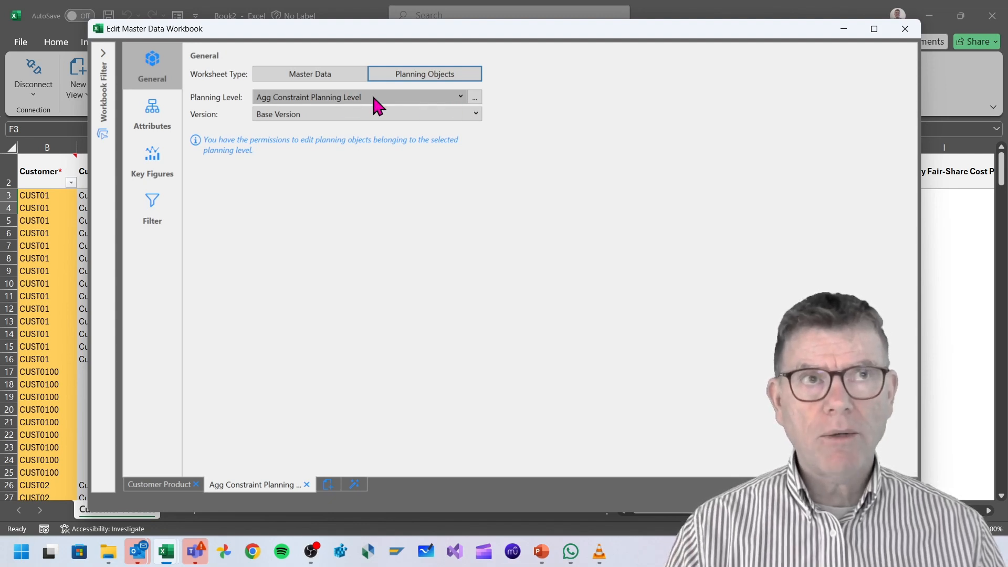
# Step: Search the key figures for "projected in" and take the planning level TW | Prod | Loc from Projected Stock (Infinite)
pyautogui.click(477, 99)
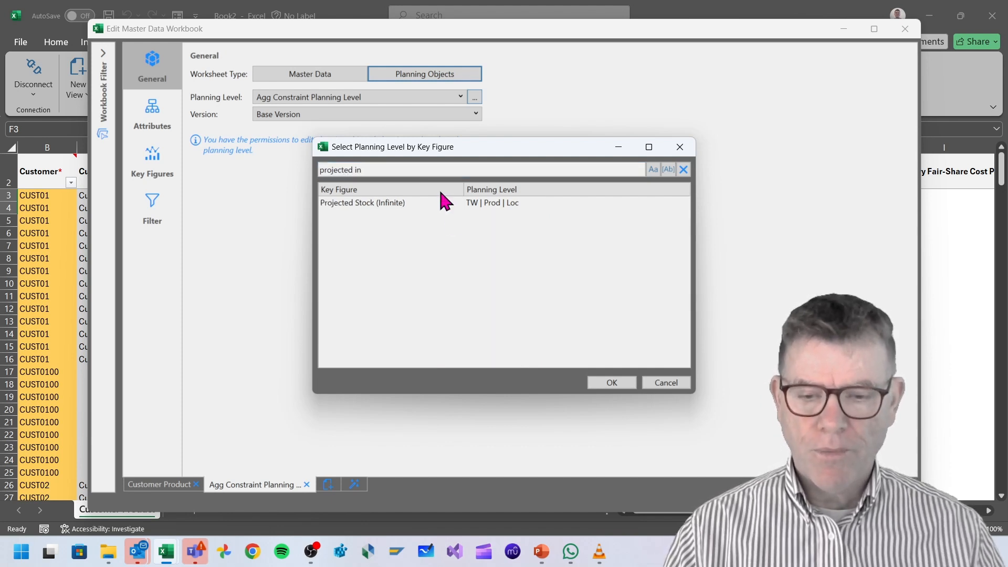
pyautogui.click(489, 206)
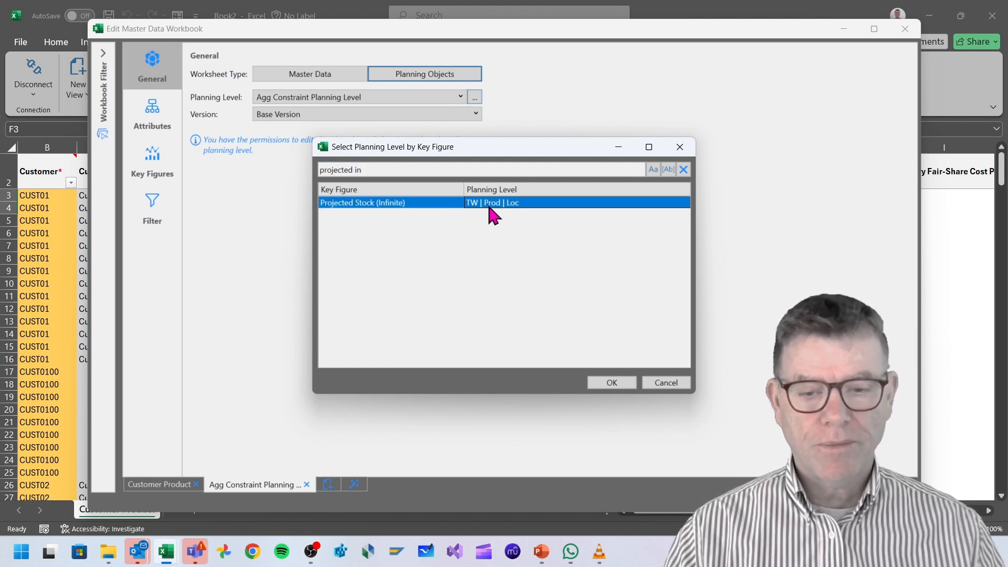
pyautogui.click(618, 384)
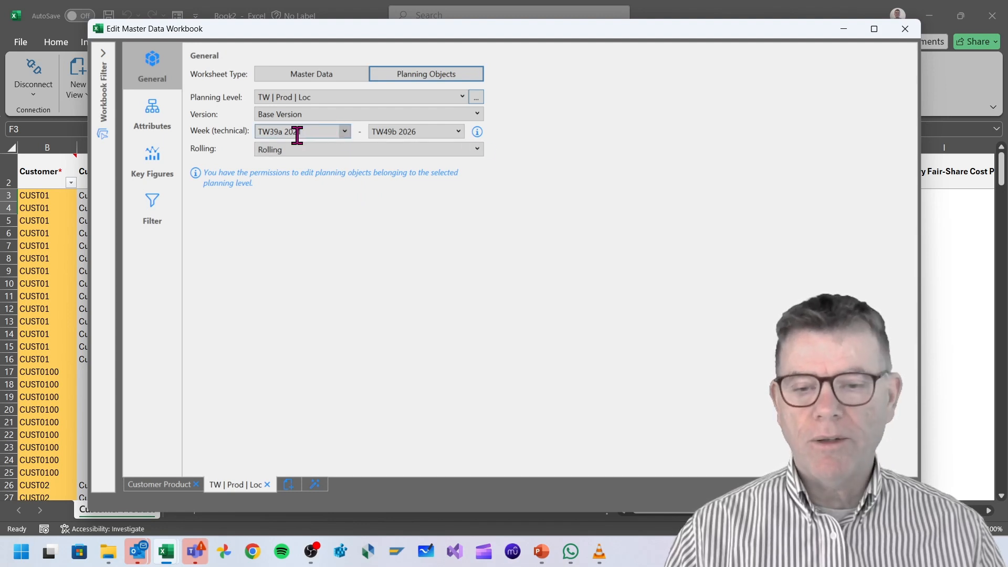
# Step: Limit the worksheet's key figures to Stock on Hand, Projected Stock (Infinite) and Projected Stock, and open its attribute filter settings
pyautogui.click(160, 107)
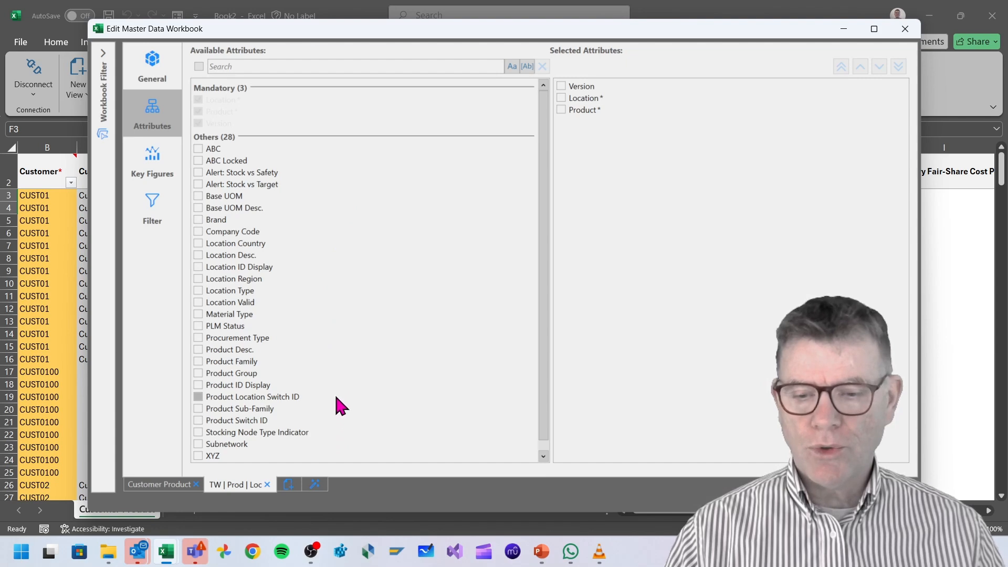
pyautogui.scroll(-1, 335, 377)
pyautogui.scroll(1, 335, 377)
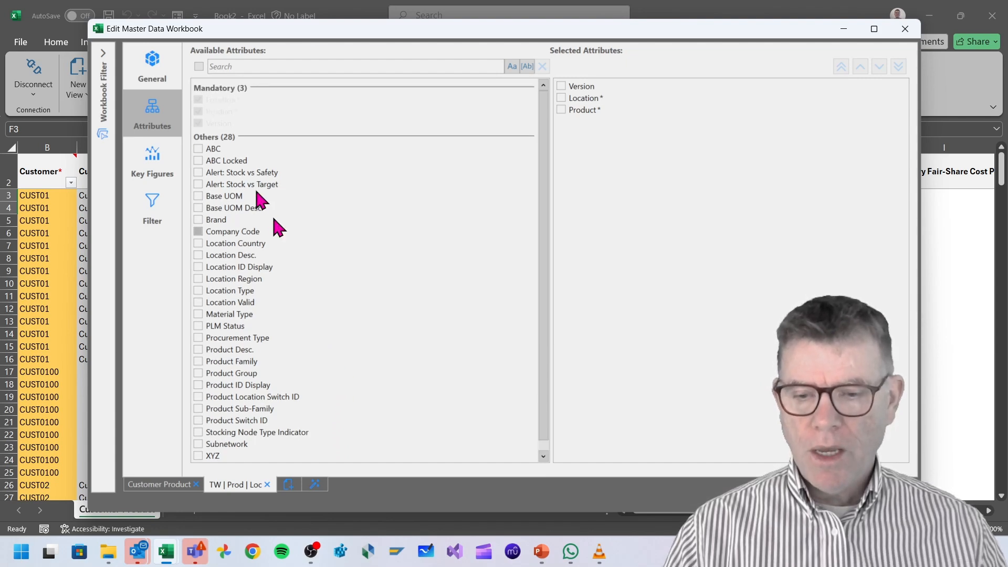
pyautogui.click(152, 160)
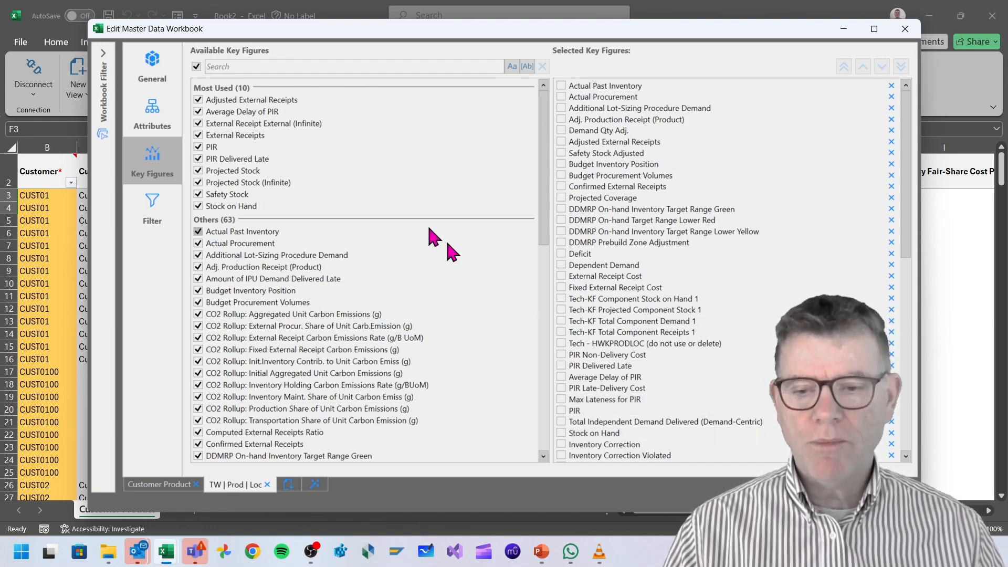
pyautogui.click(196, 66)
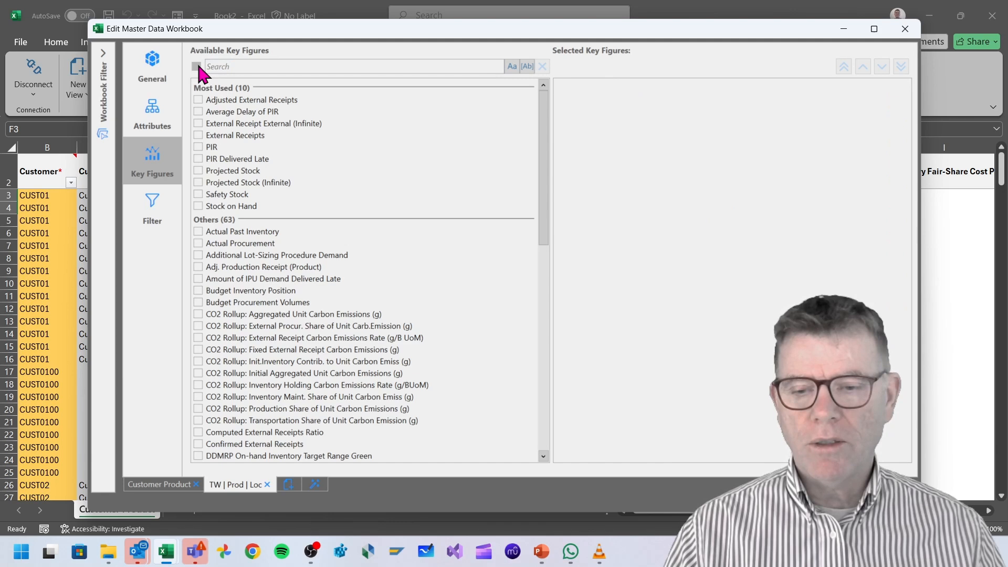
pyautogui.click(199, 206)
pyautogui.click(199, 183)
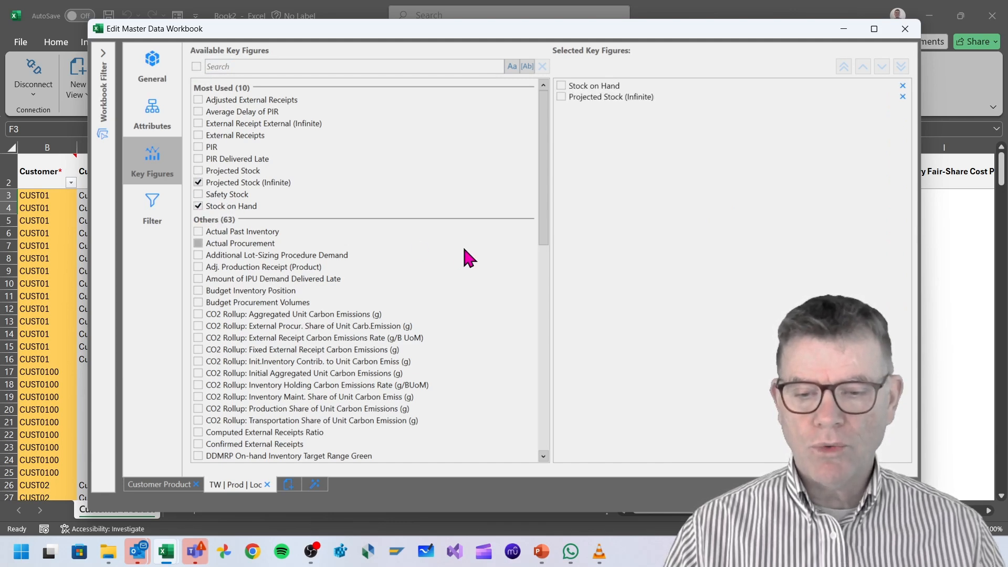
pyautogui.click(198, 171)
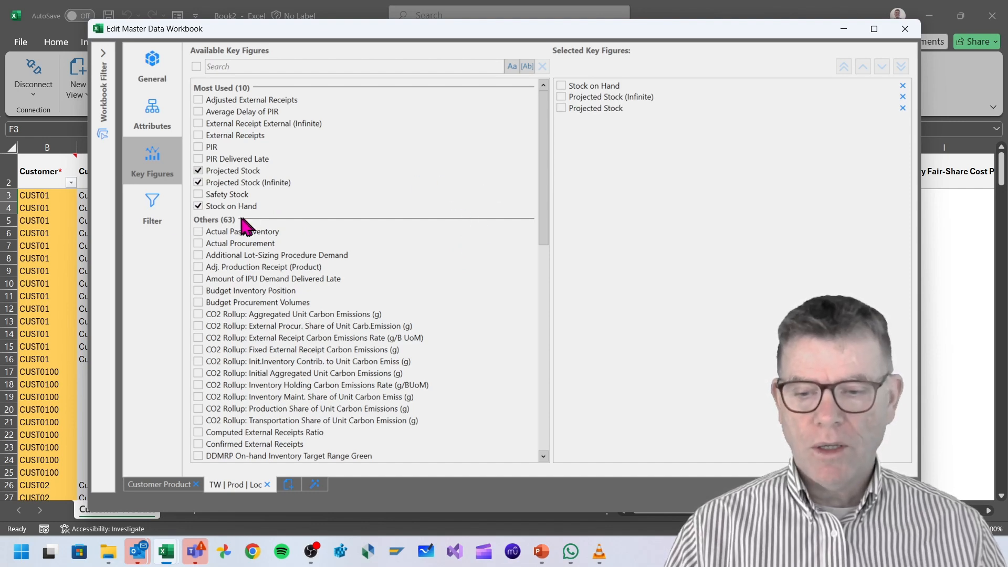
pyautogui.click(158, 202)
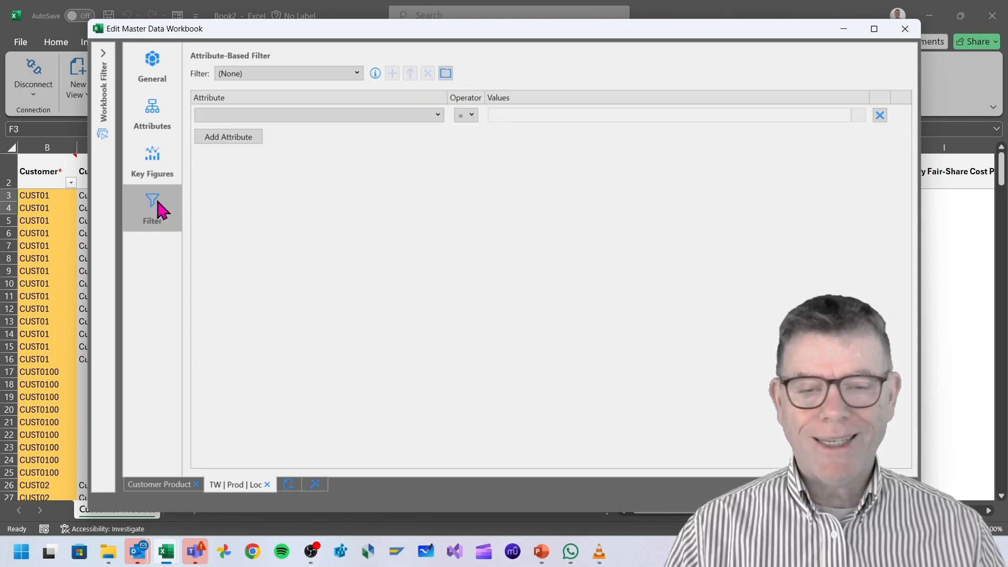
# Step: Create the TW | Prod | Loc worksheet without any workbook or attribute filter and view its key figure rows
pyautogui.click(104, 74)
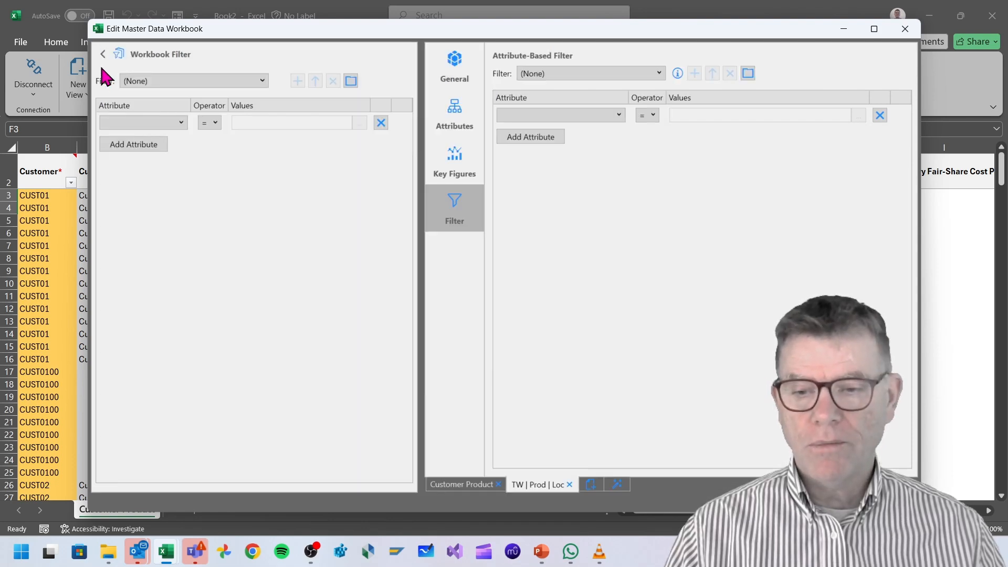
pyautogui.click(103, 54)
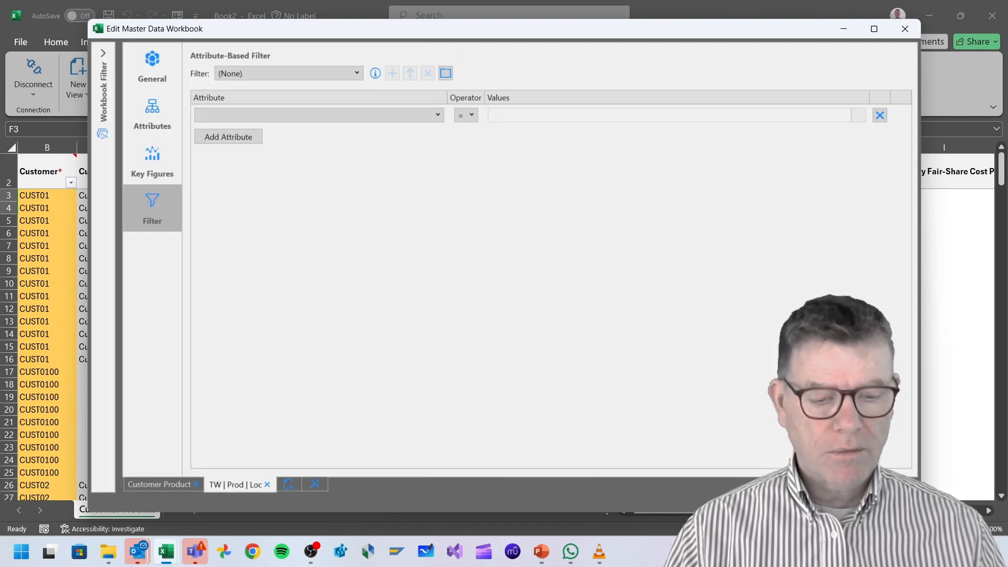
pyautogui.press('Escape')
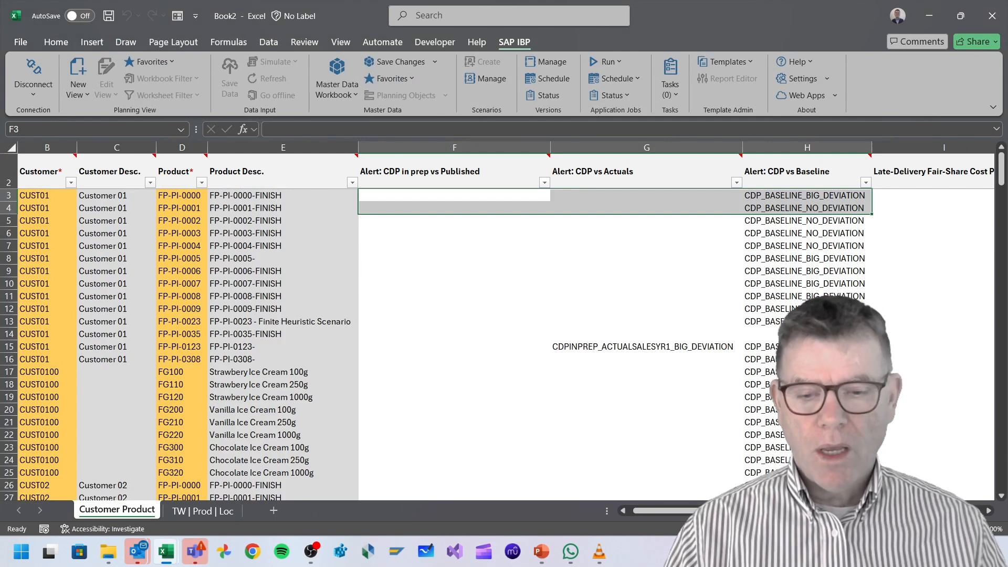
pyautogui.click(204, 510)
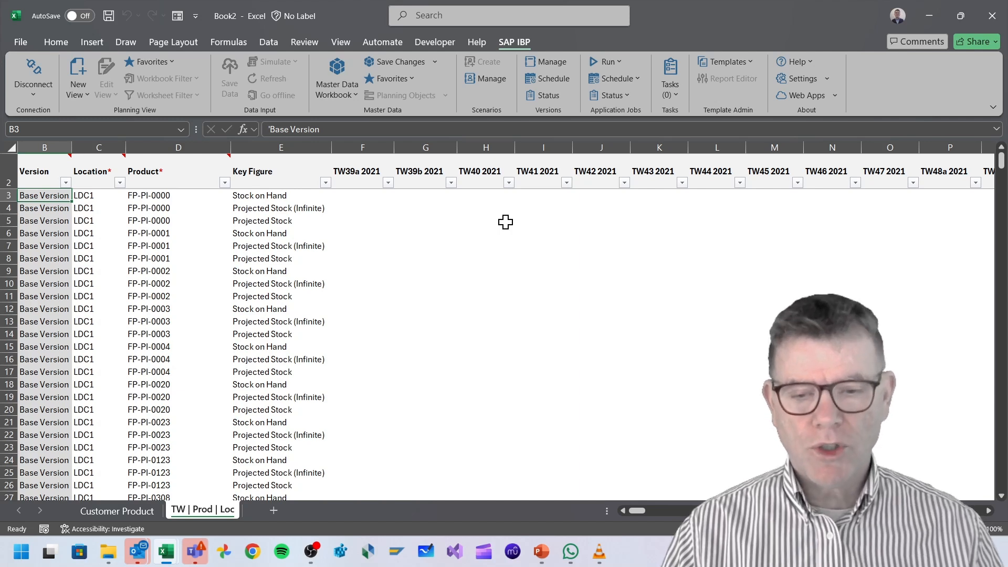
pyautogui.click(470, 256)
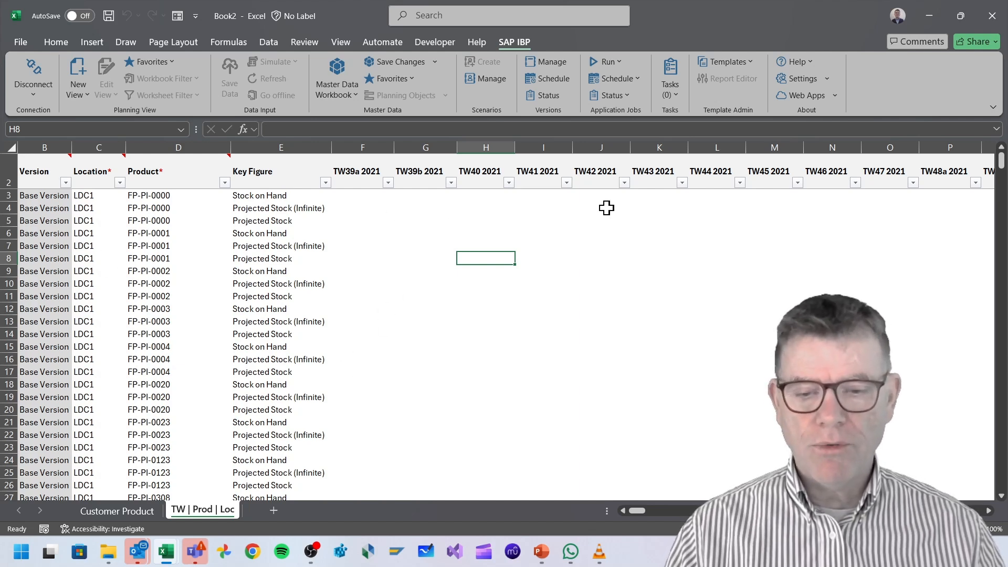
# Step: Insert a row above the first FP-PI-0001 row and copy the version and location down from the row above
pyautogui.click(7, 233)
pyautogui.rightClick(8, 232)
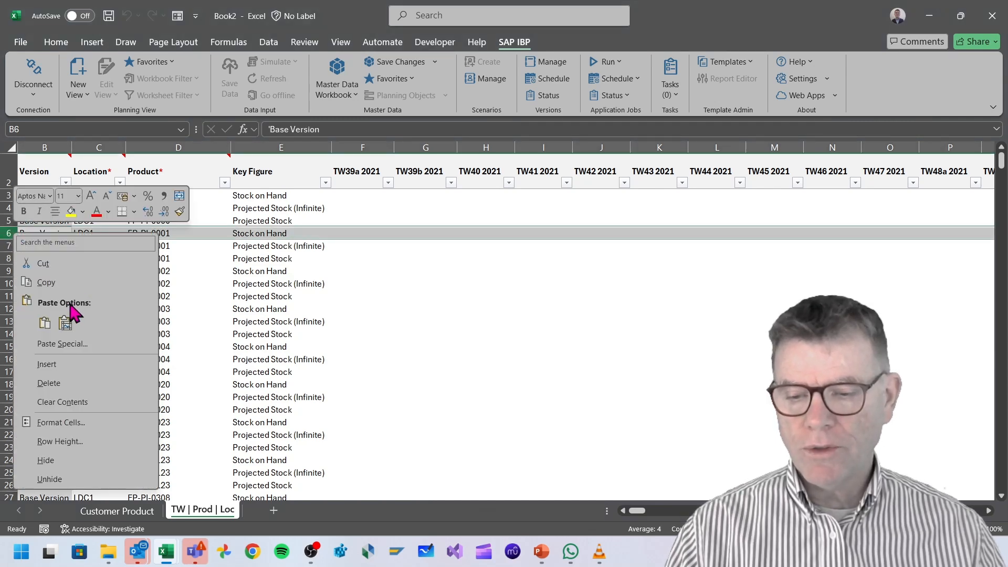
pyautogui.click(60, 362)
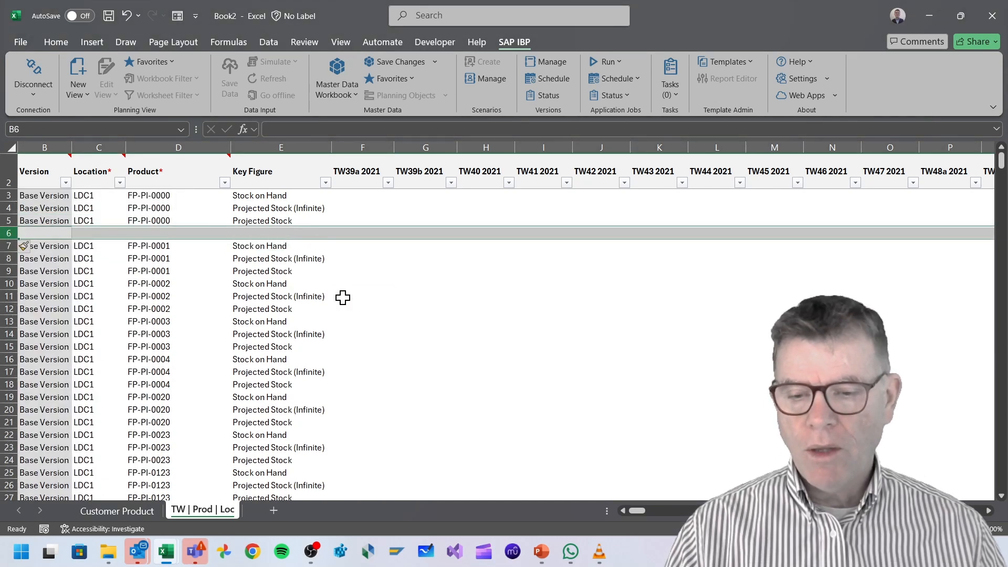
pyautogui.click(362, 296)
pyautogui.click(44, 236)
pyautogui.hotkey('ctrl', 'd')
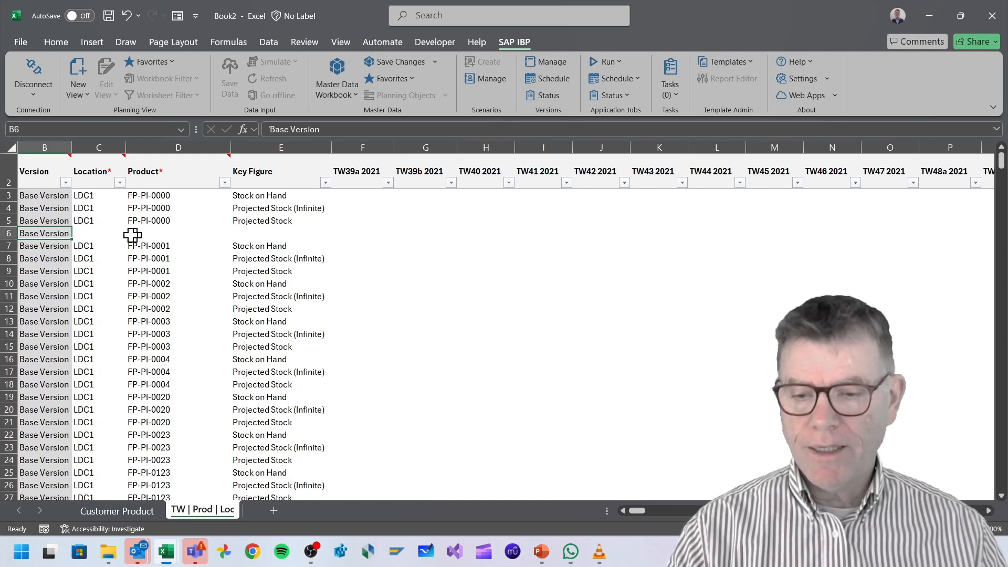
pyautogui.click(79, 236)
pyautogui.hotkey('ctrl', 'd')
pyautogui.click(169, 234)
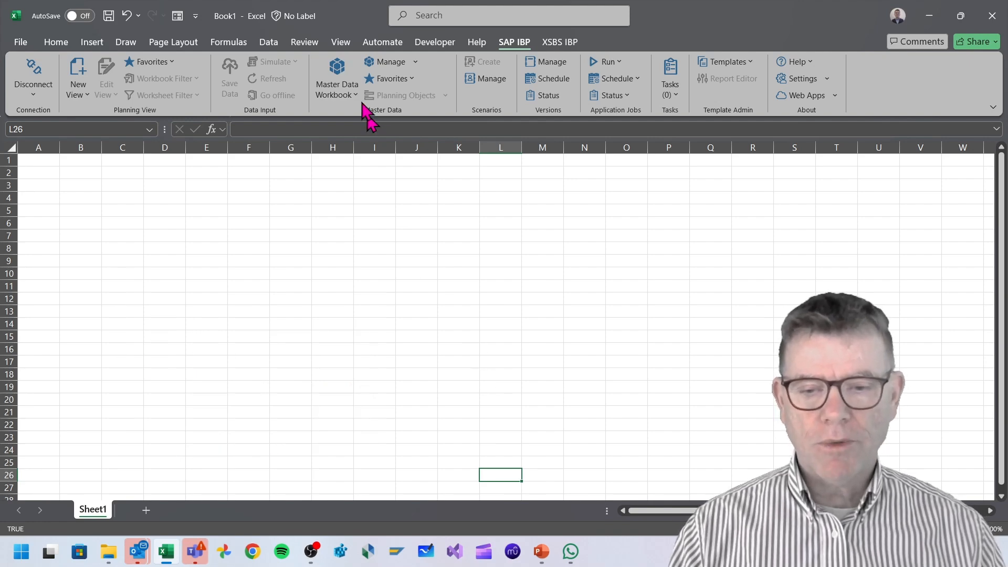
# Step: In the blank workbook Book1, create a master data workbook for the master data type Customer
pyautogui.click(341, 76)
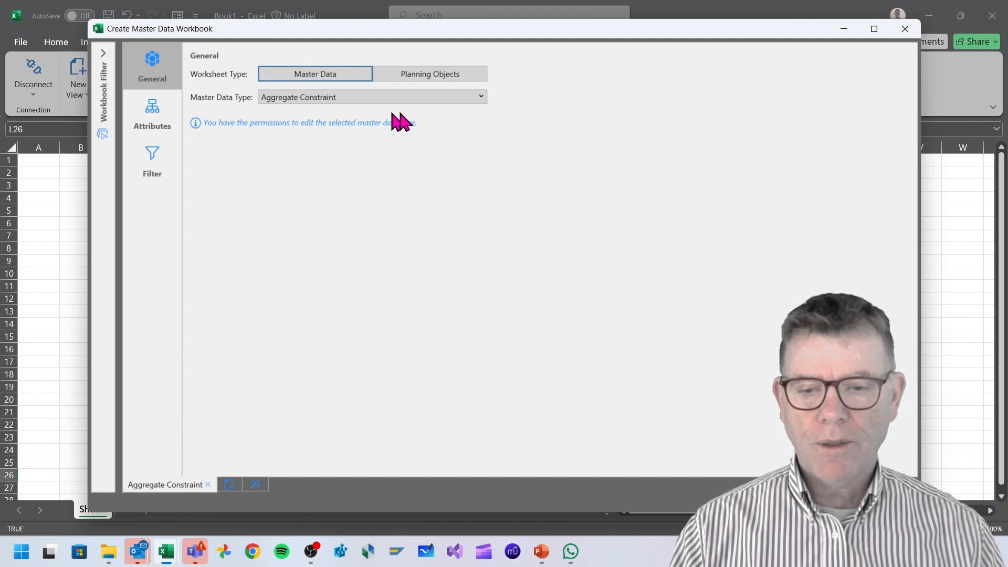
pyautogui.click(481, 96)
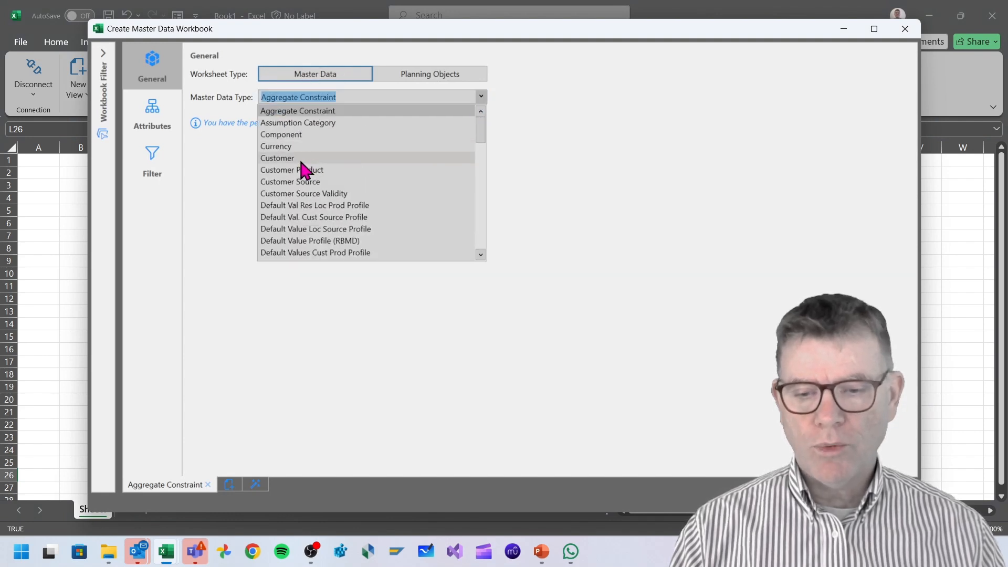
pyautogui.click(302, 162)
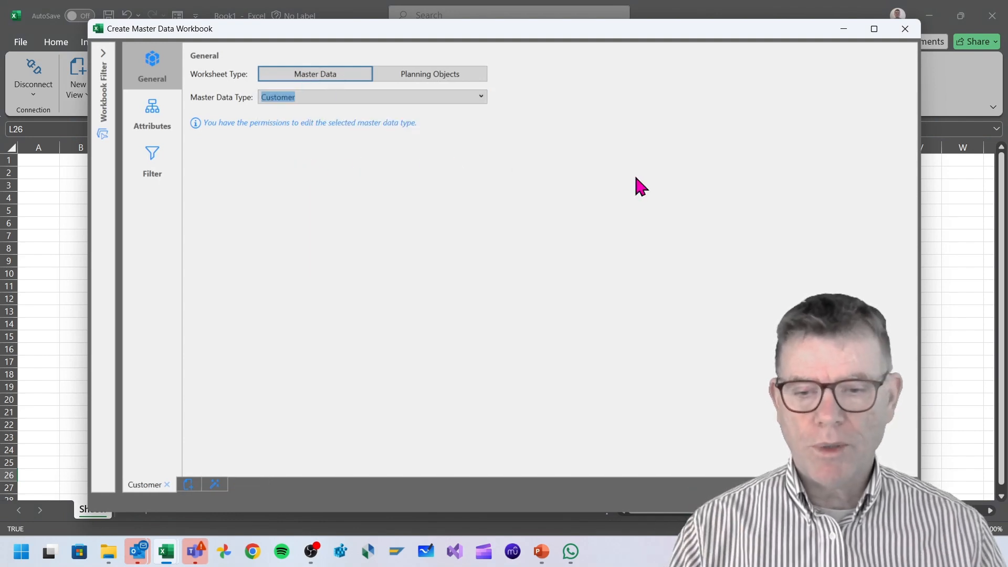
pyautogui.click(852, 502)
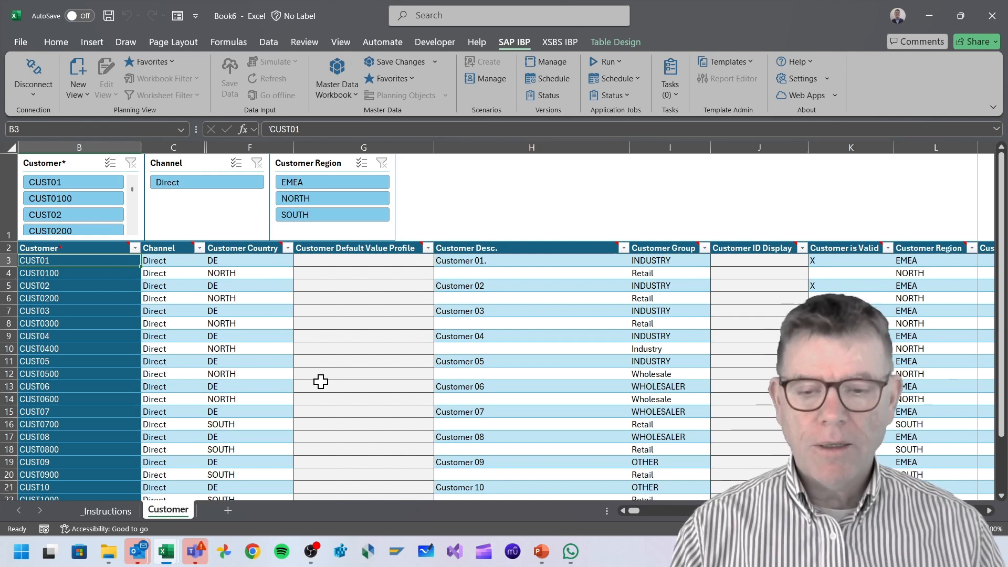
# Step: Open the XSBS master data (MD) settings to edit the Master Data Extended Framework configuration
pyautogui.click(566, 44)
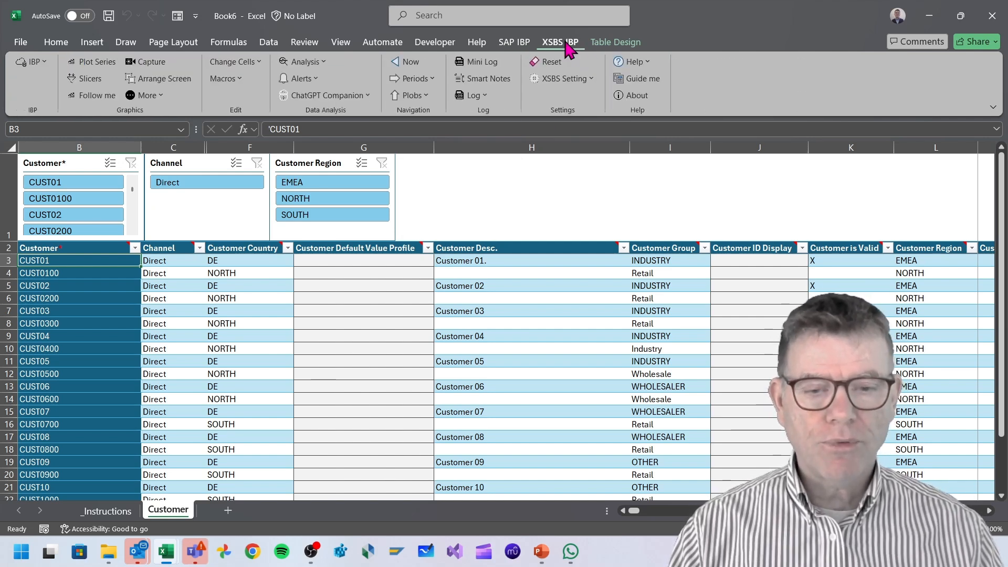
pyautogui.click(571, 79)
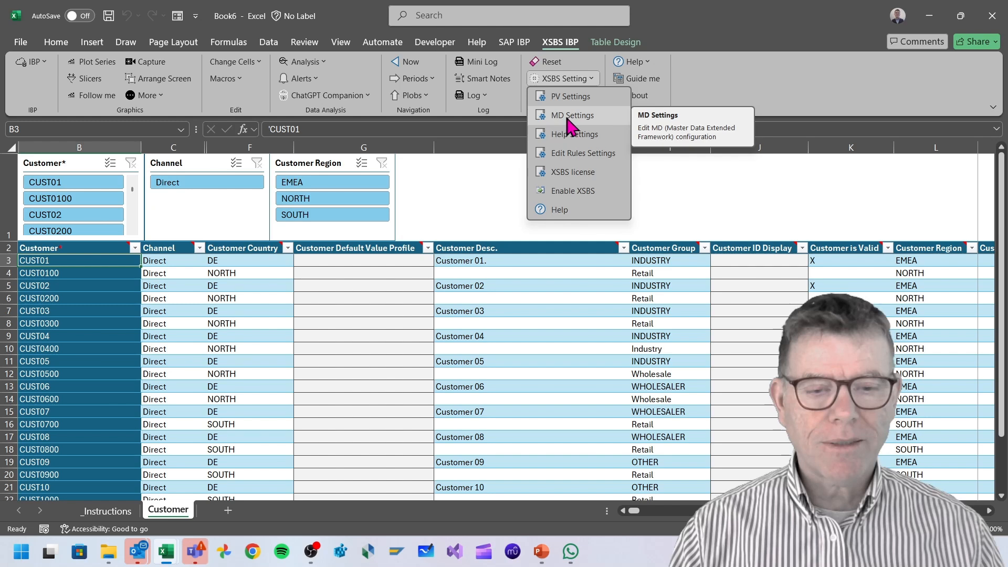
pyautogui.click(571, 116)
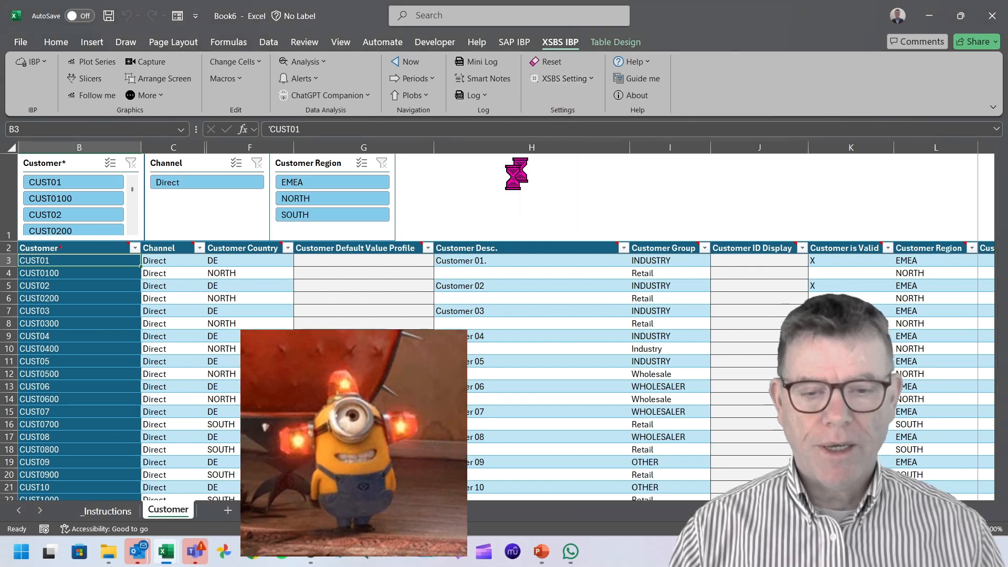
pyautogui.click(341, 304)
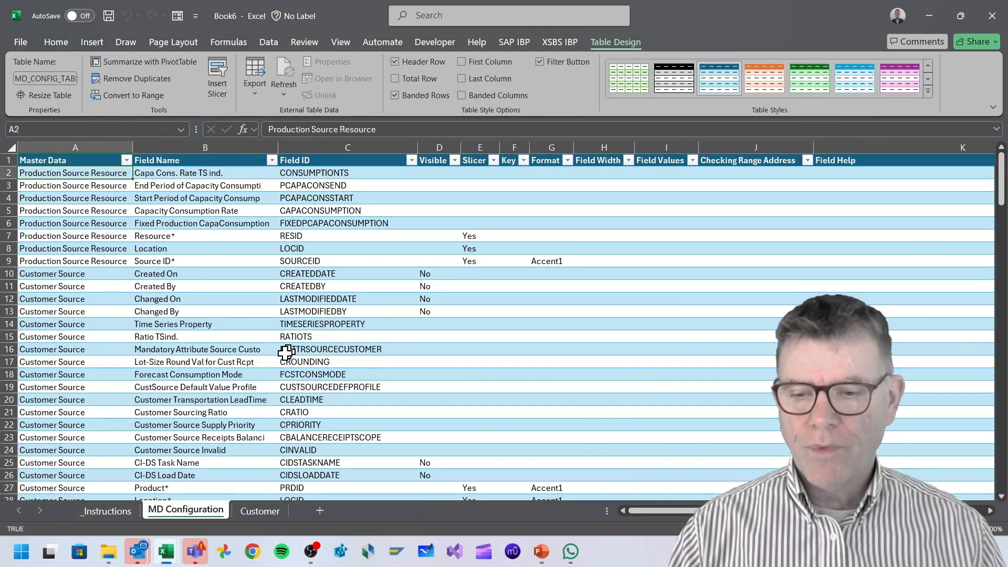
# Step: Filter the Master Data column of the MD Configuration table to show only Customer
pyautogui.click(127, 161)
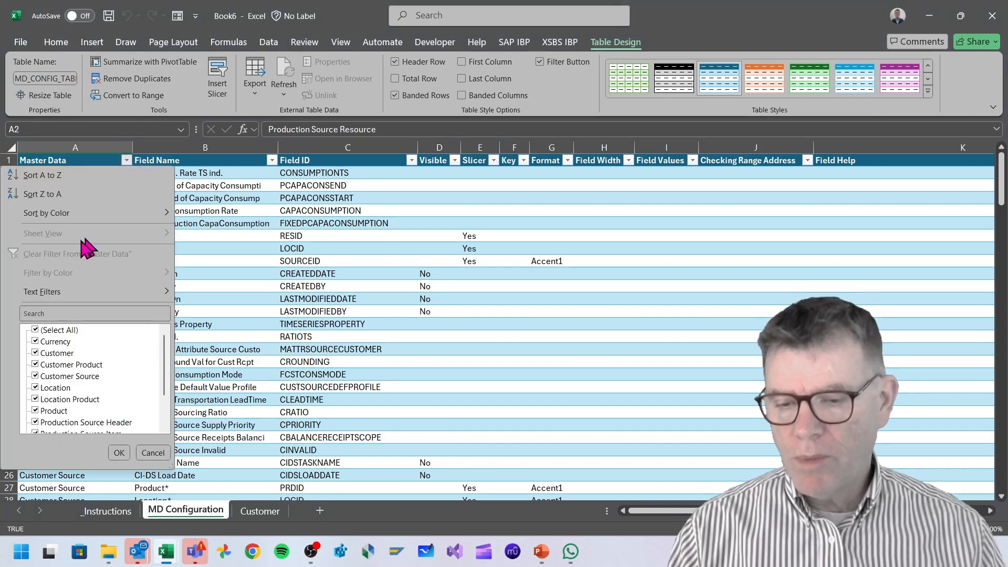
pyautogui.click(35, 330)
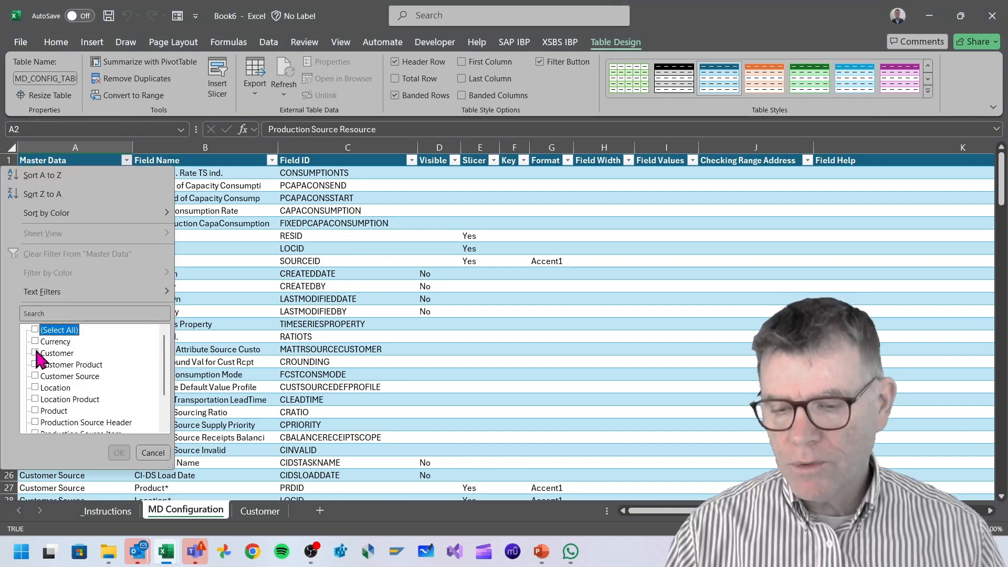
pyautogui.click(35, 353)
pyautogui.click(120, 453)
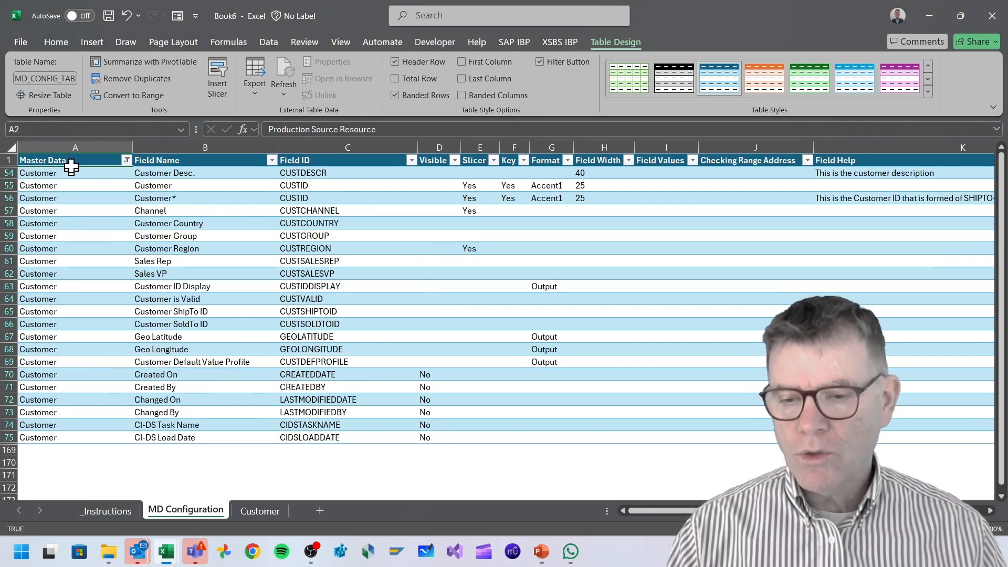
# Step: Review the Customer entries in the configuration, including the Customer Desc. field and its field width
pyautogui.click(63, 175)
pyautogui.moveTo(63, 175); pyautogui.dragTo(62, 441)
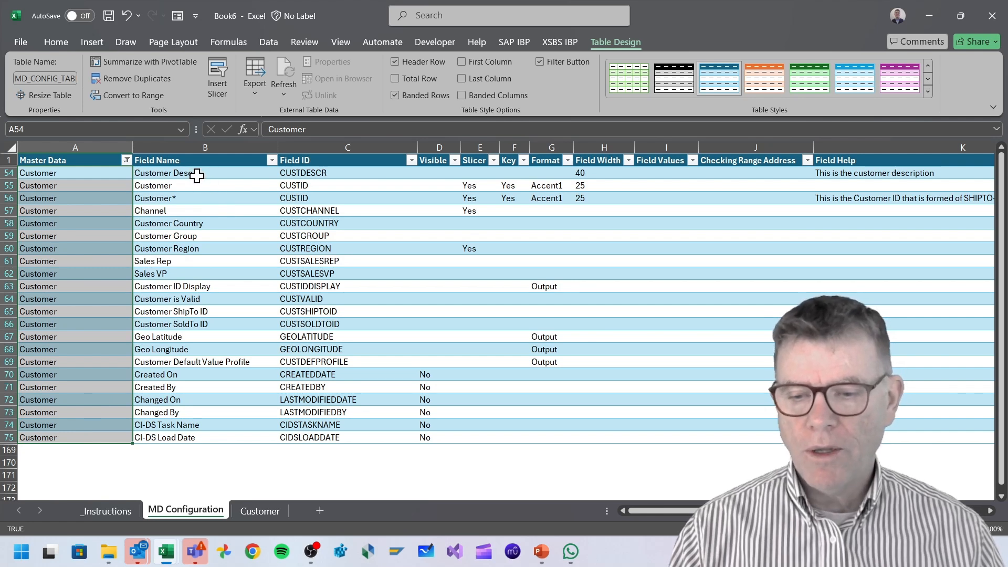
pyautogui.click(67, 176)
pyautogui.click(205, 173)
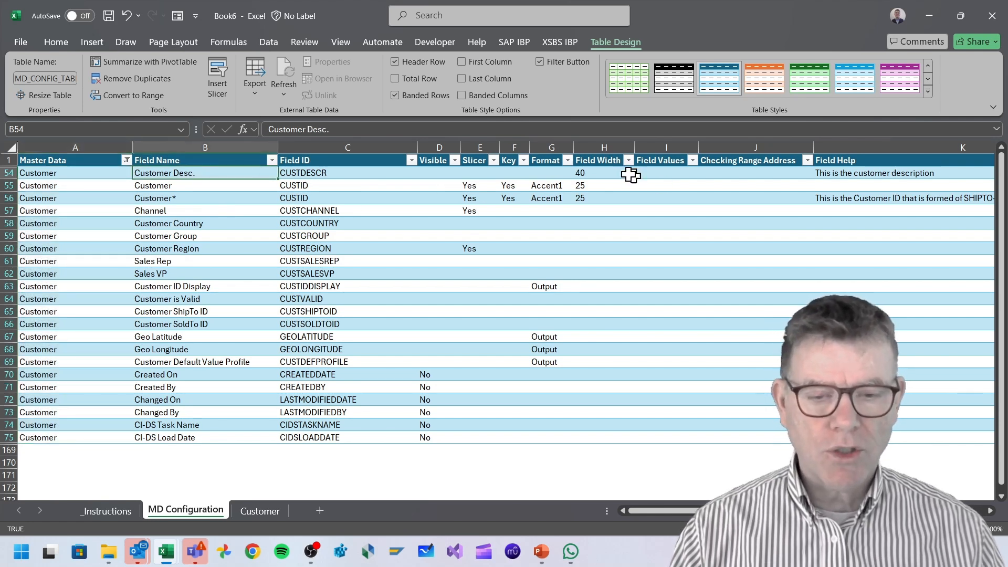
pyautogui.click(603, 173)
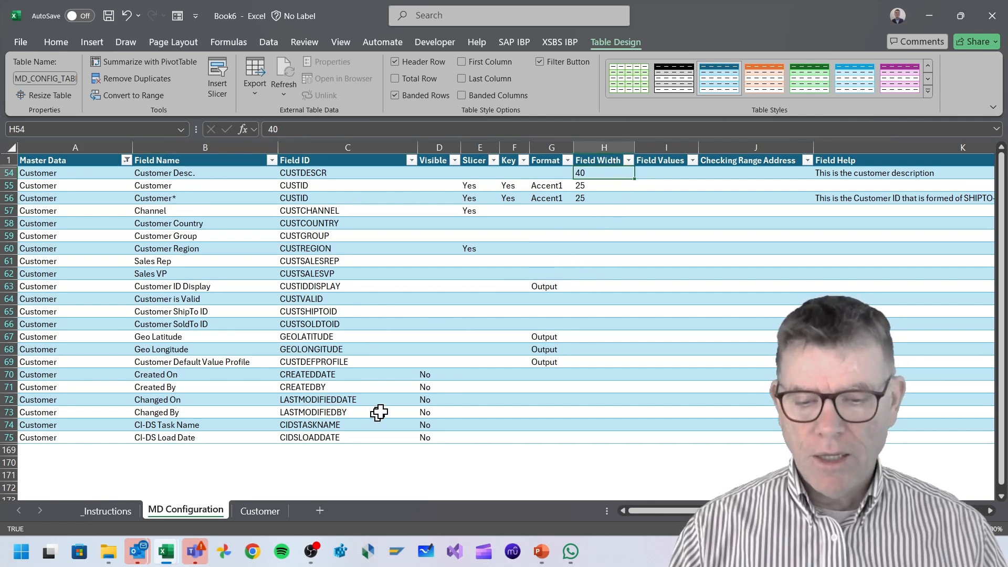
# Step: Examine the Visible setting of the administrative fields and compare the Slicer settings with the slicers on the Customer sheet
pyautogui.moveTo(157, 375); pyautogui.dragTo(164, 436)
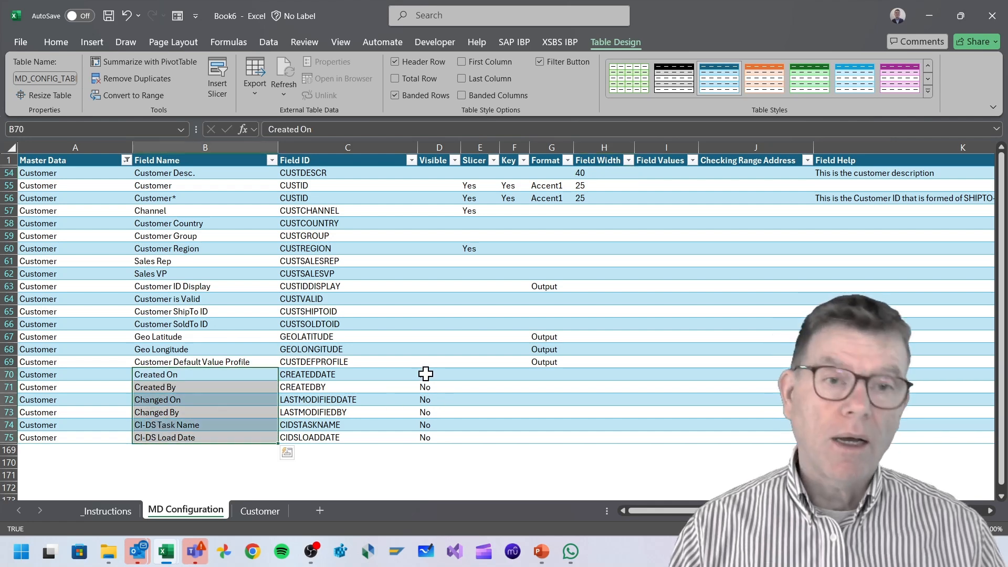
pyautogui.moveTo(425, 373); pyautogui.dragTo(423, 436)
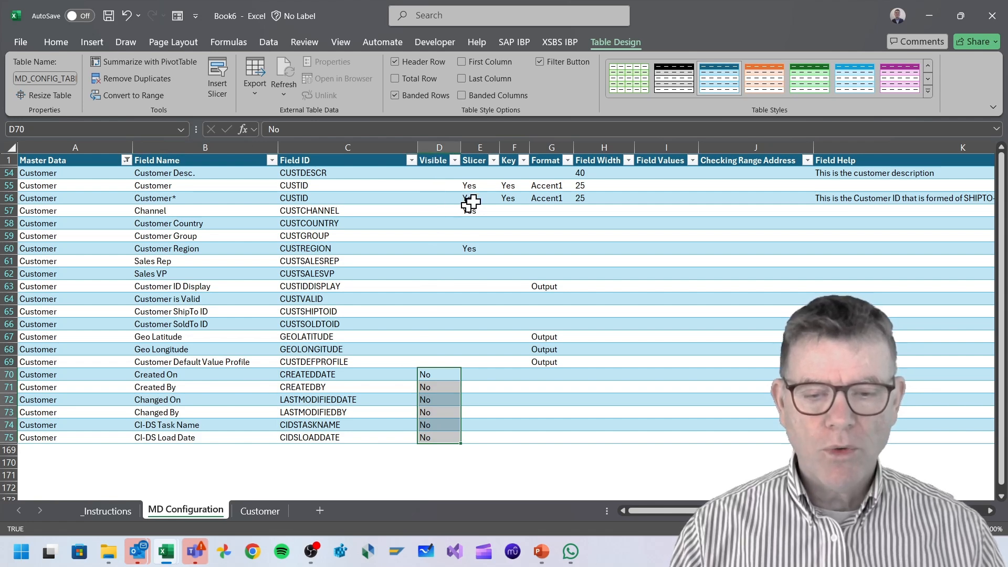
pyautogui.click(478, 185)
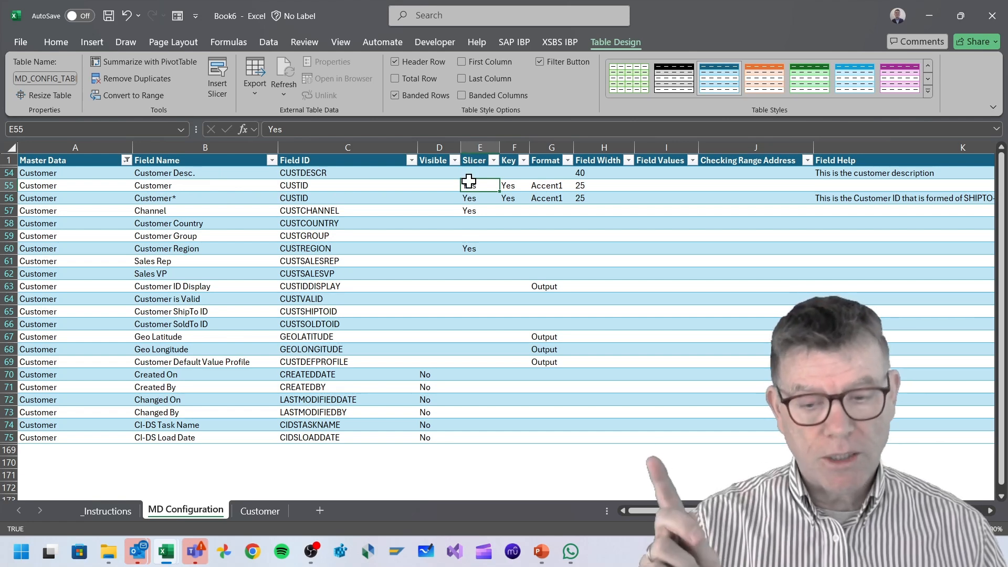
pyautogui.click(261, 511)
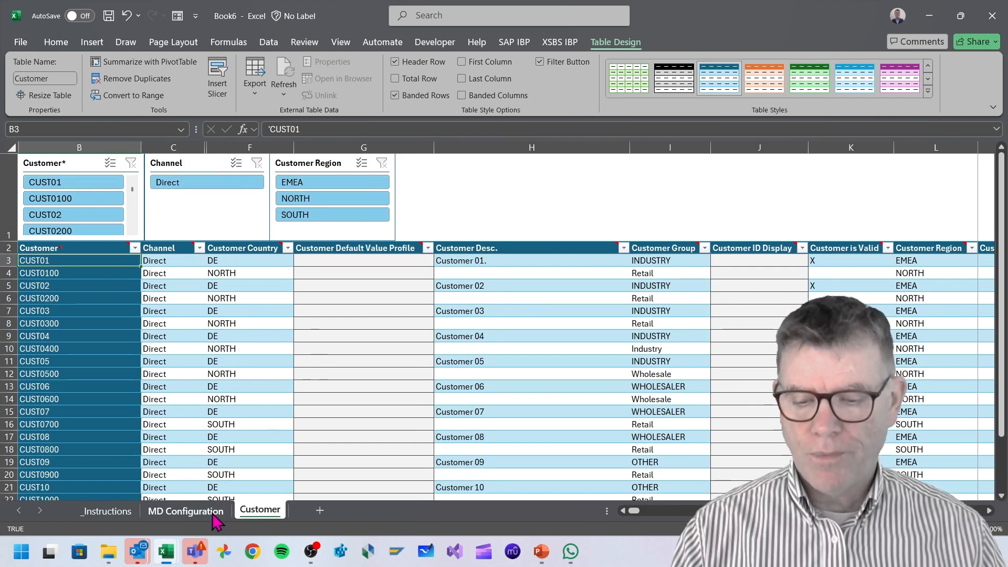
pyautogui.click(185, 511)
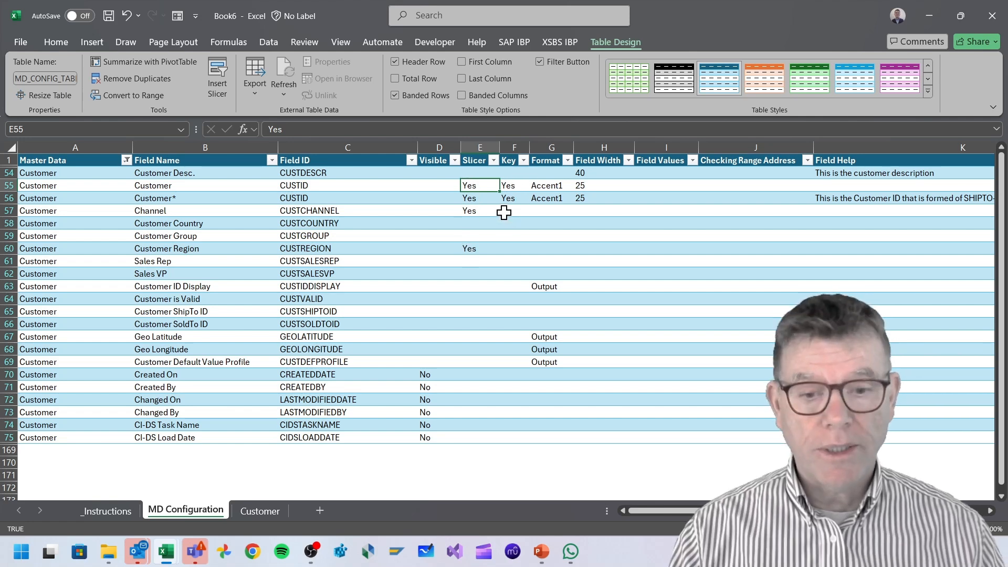
# Step: Compare the Format setting of the Customer field with the available Excel cell styles
pyautogui.click(549, 187)
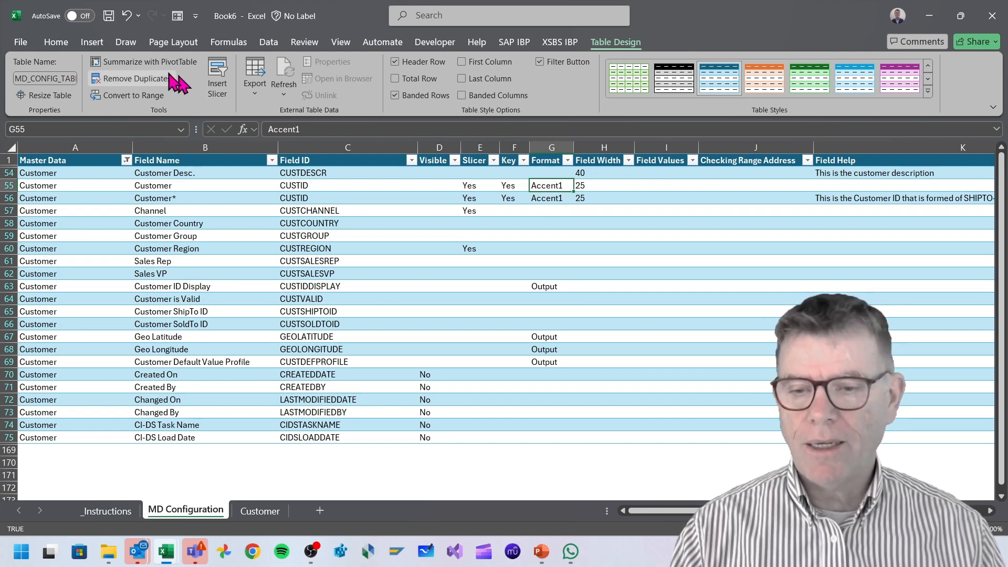
pyautogui.click(61, 47)
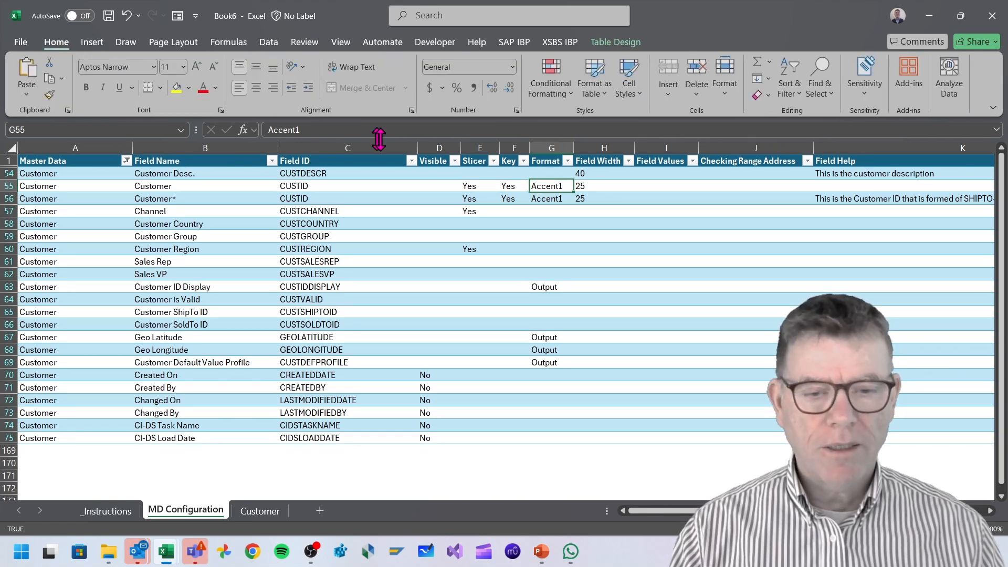
pyautogui.click(630, 84)
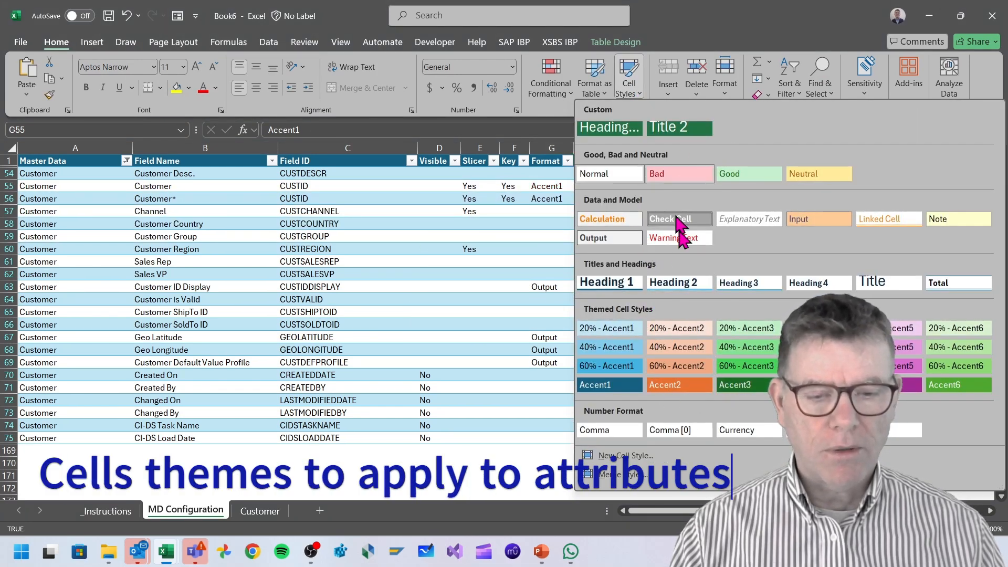
pyautogui.click(435, 295)
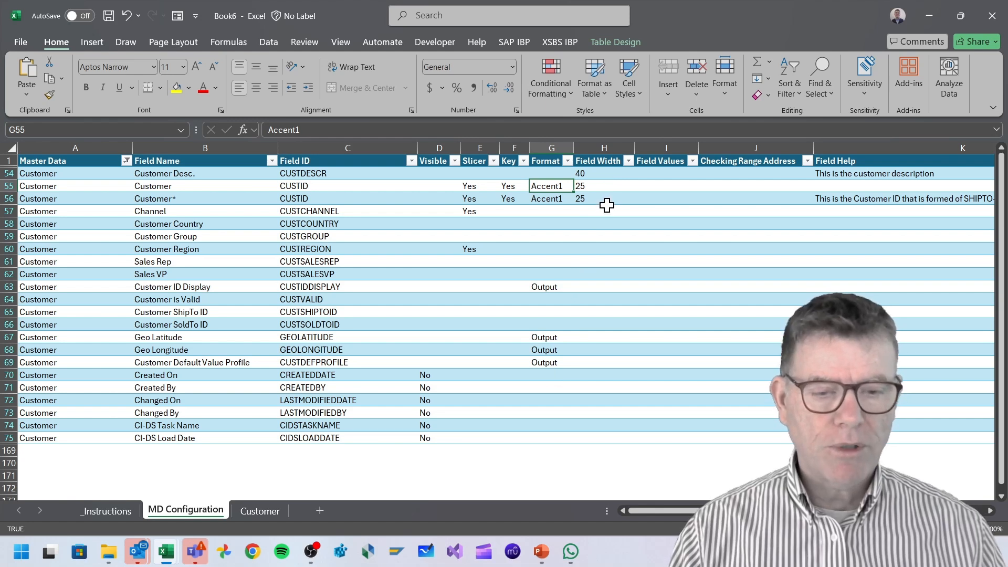
# Step: Examine the Field Help, Checking Range Address and Field Values columns, and return to the Customer sheet
pyautogui.moveTo(855, 174); pyautogui.dragTo(858, 210)
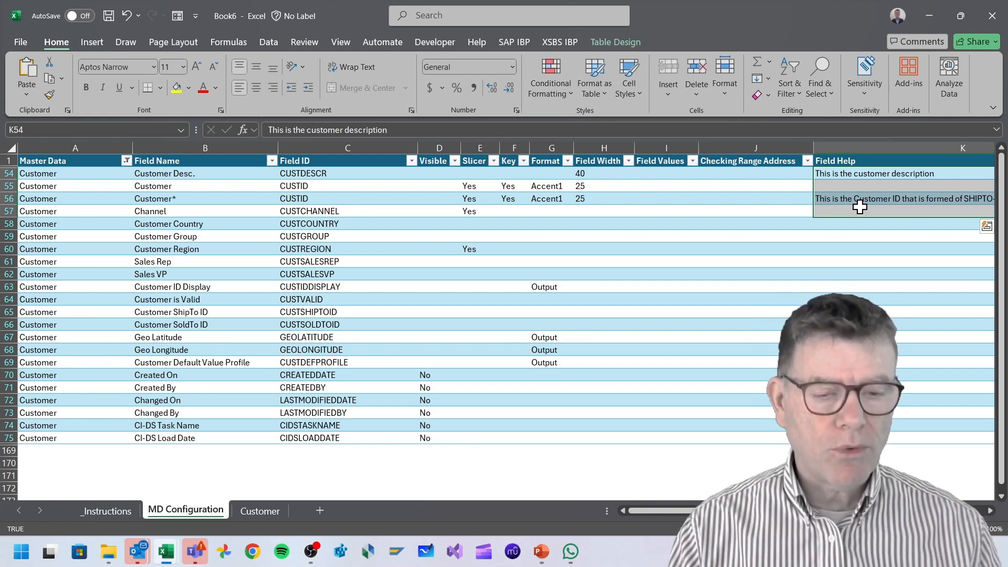
pyautogui.click(738, 198)
pyautogui.click(665, 197)
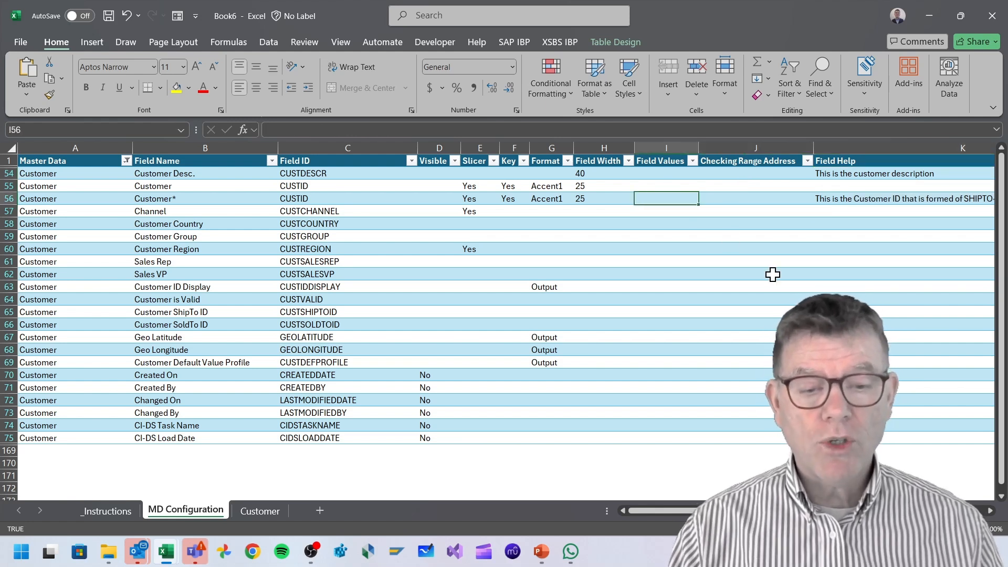
pyautogui.click(260, 511)
pyautogui.click(497, 313)
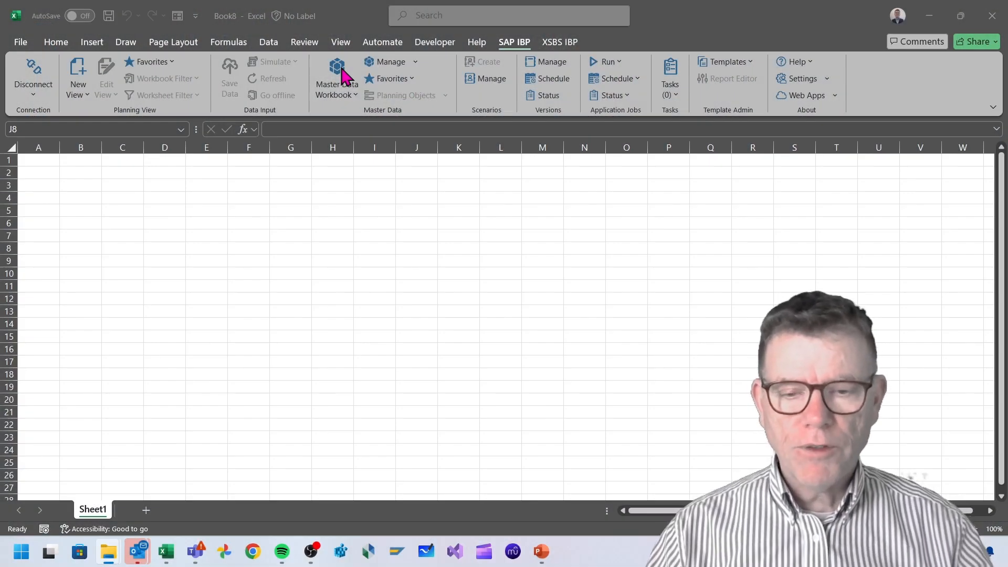
# Step: Start a new master data workbook with a Planning Objects worksheet for planning level TW | Prod | Loc
pyautogui.click(339, 69)
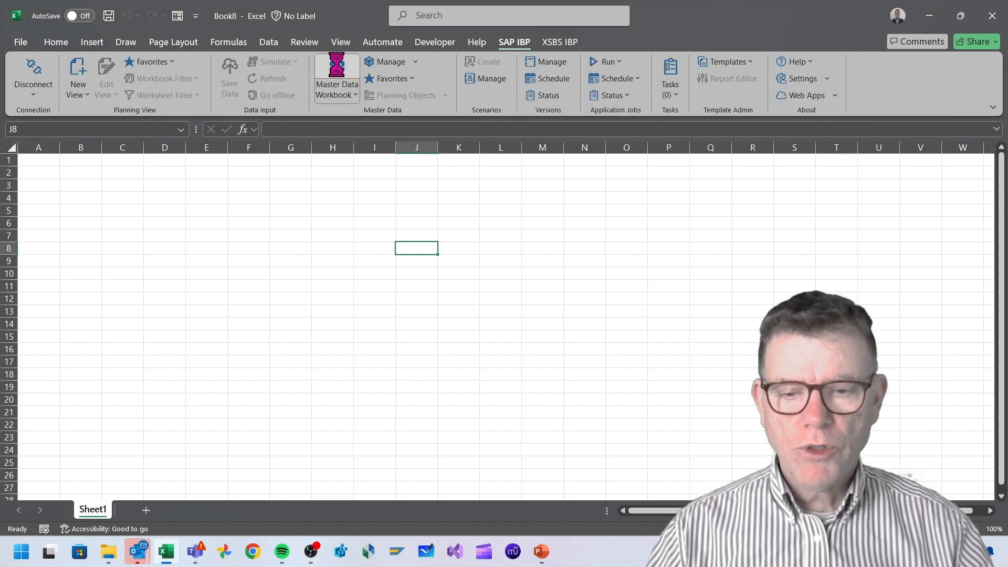
pyautogui.click(446, 75)
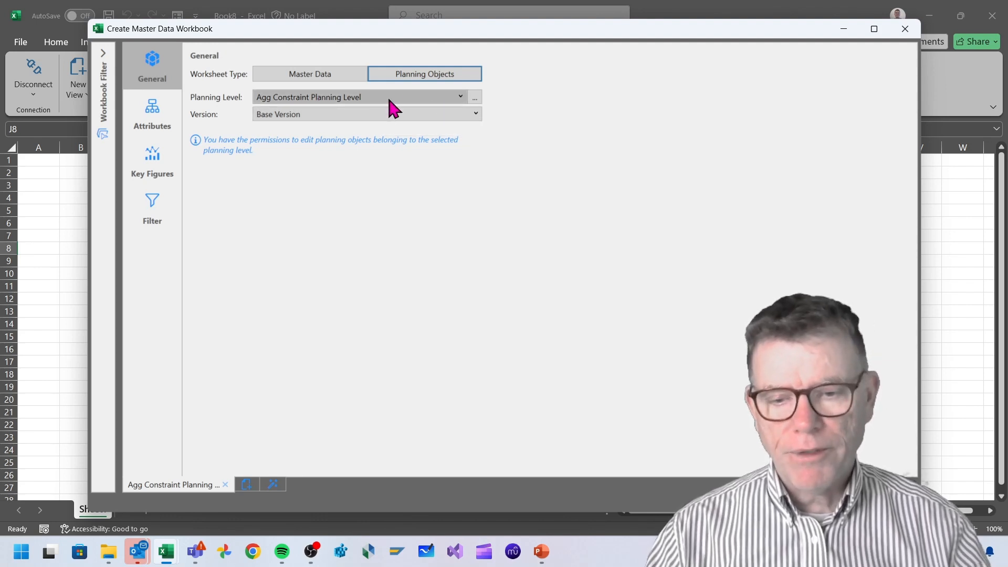
pyautogui.click(461, 99)
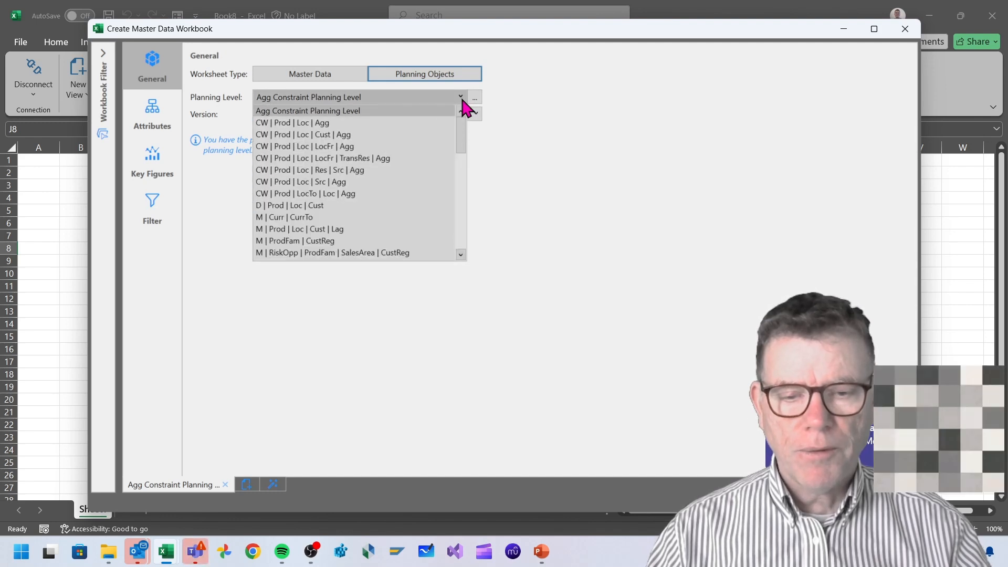
pyautogui.moveTo(462, 139); pyautogui.dragTo(462, 181)
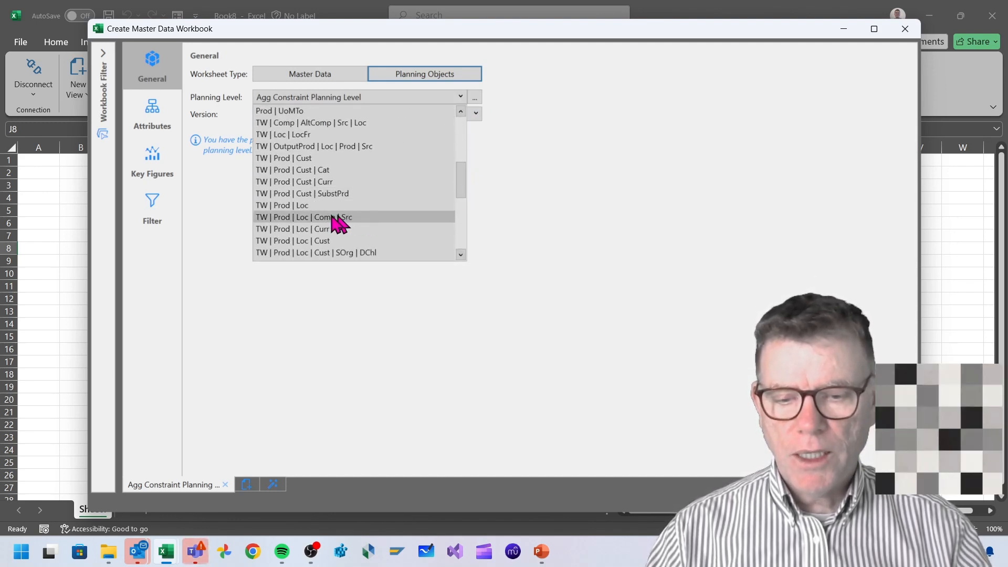
pyautogui.click(300, 206)
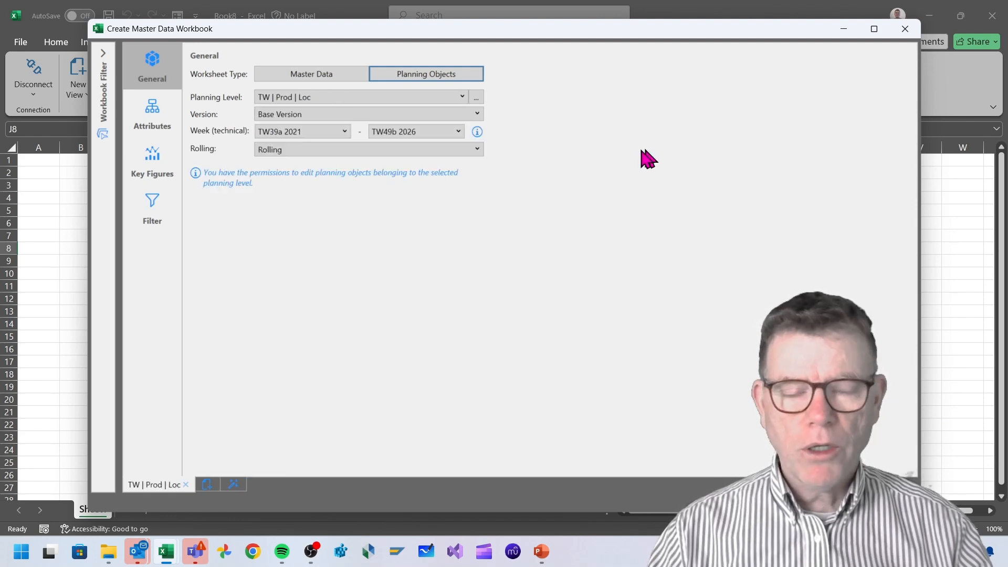
# Step: Add the Location Desc. and Product Desc. attributes, placing Location Desc. directly after Location
pyautogui.click(155, 116)
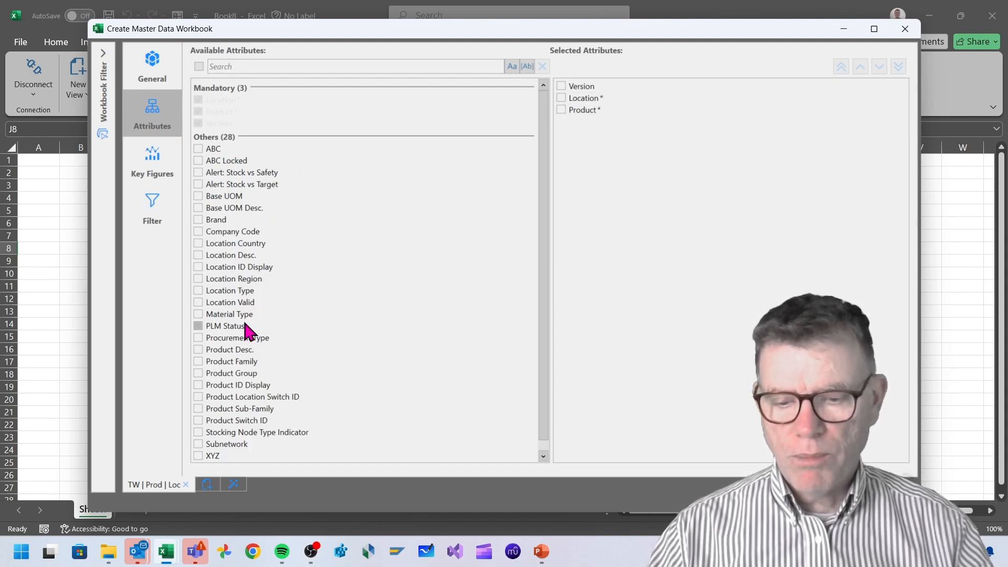
pyautogui.click(199, 256)
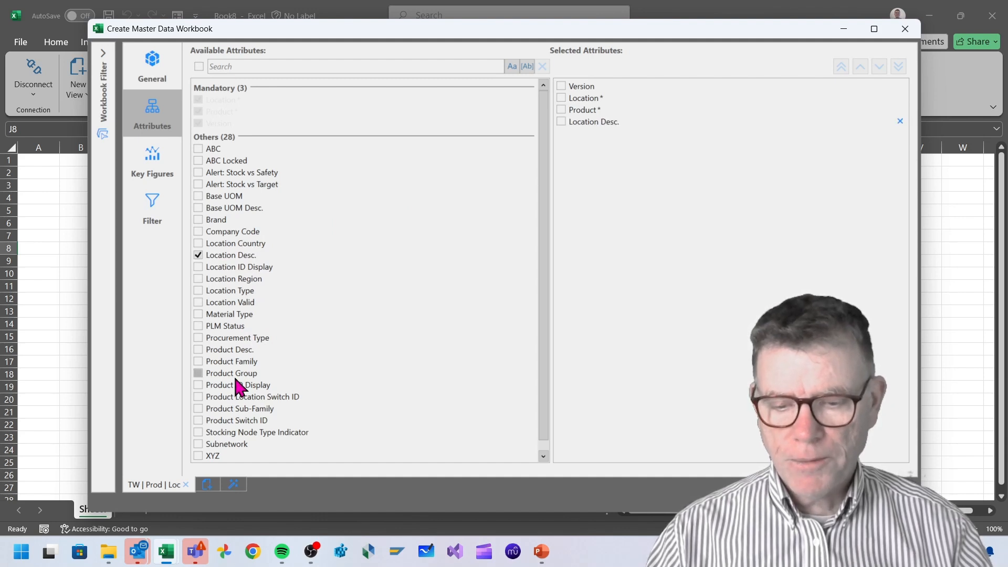
pyautogui.click(198, 350)
pyautogui.moveTo(597, 134); pyautogui.dragTo(590, 109)
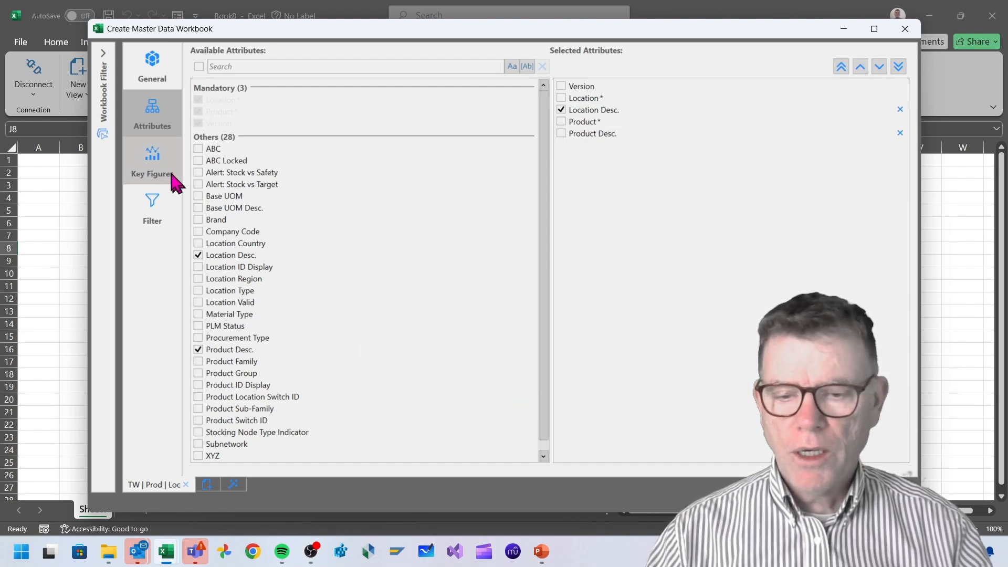
# Step: Select the key figures Projected Stock, Safety Stock and Stock on Hand, and create the planning objects workbook
pyautogui.click(154, 155)
pyautogui.click(198, 66)
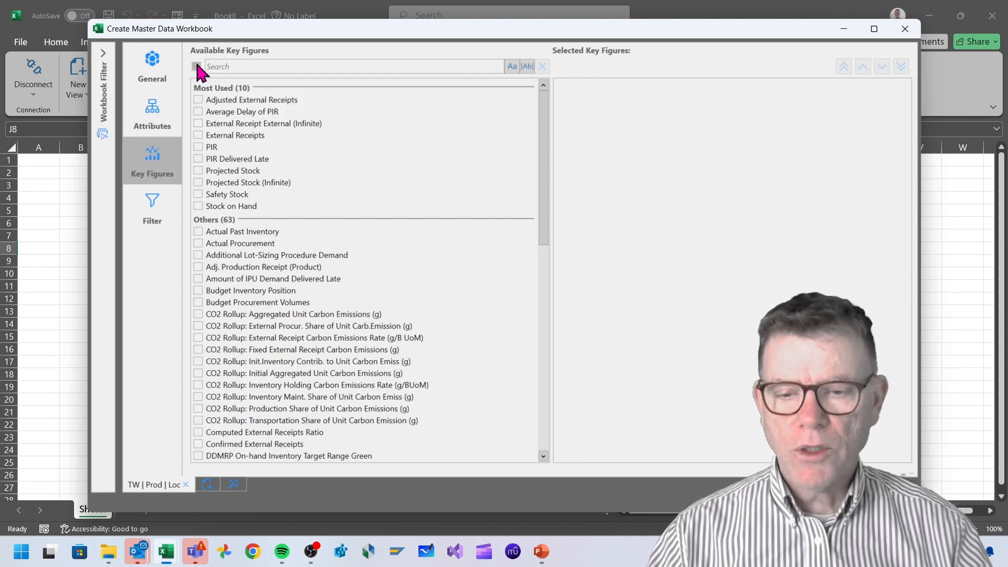
pyautogui.click(198, 170)
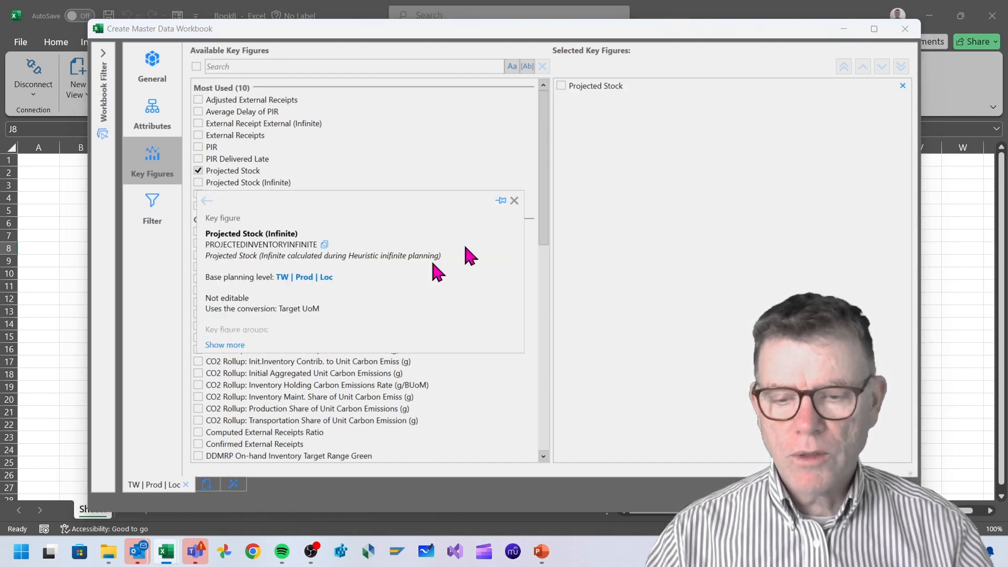
pyautogui.click(198, 194)
pyautogui.click(198, 206)
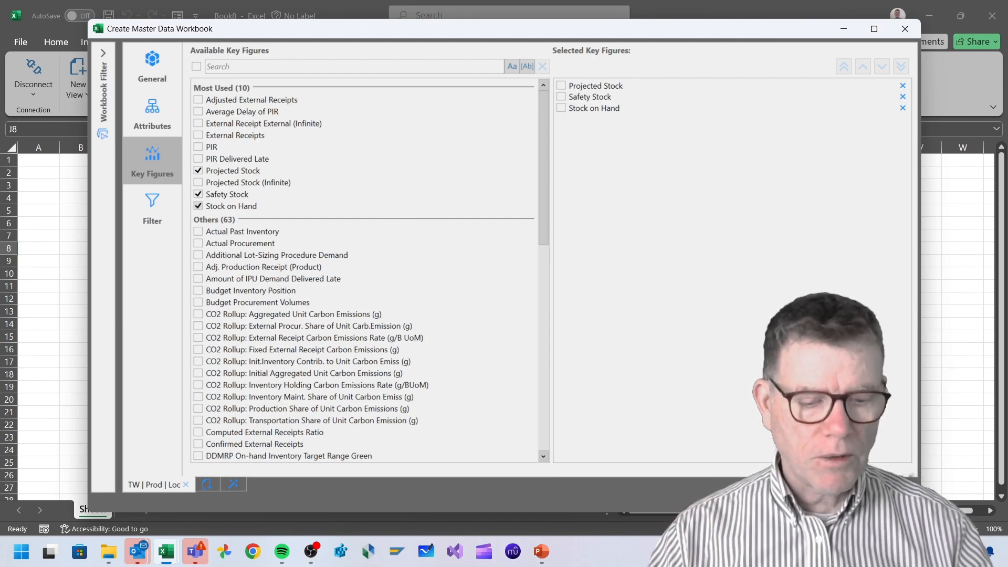
pyautogui.click(846, 495)
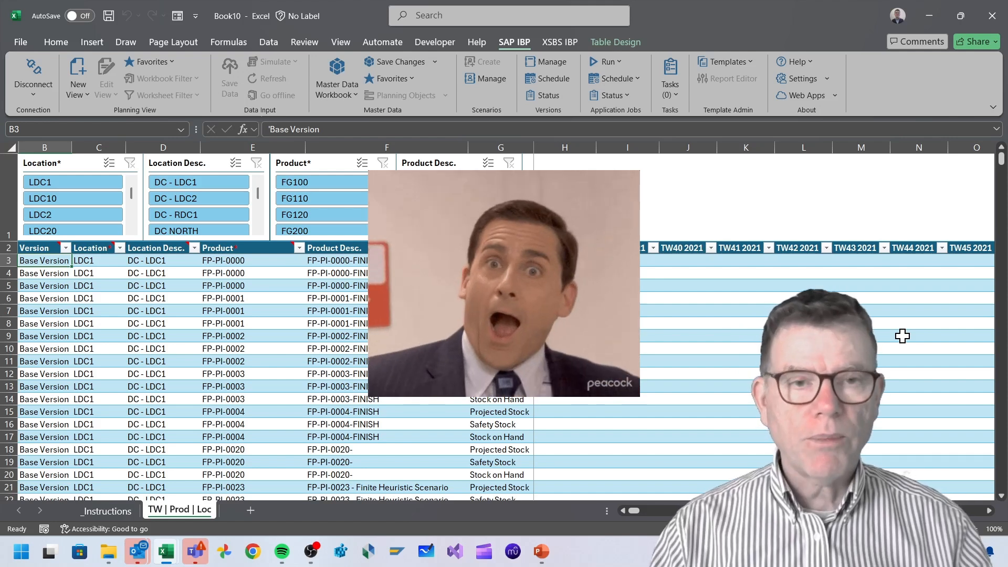
# Step: Examine the TW39a 2021 and Key Figure columns, and filter the planning objects to product FG100
pyautogui.moveTo(563, 267); pyautogui.dragTo(569, 413)
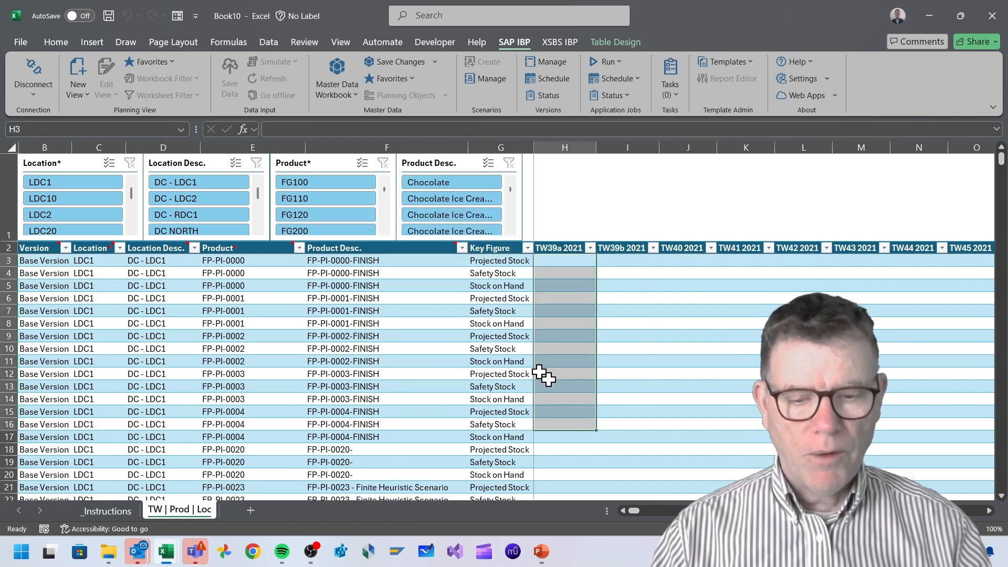
pyautogui.moveTo(483, 249); pyautogui.dragTo(485, 412)
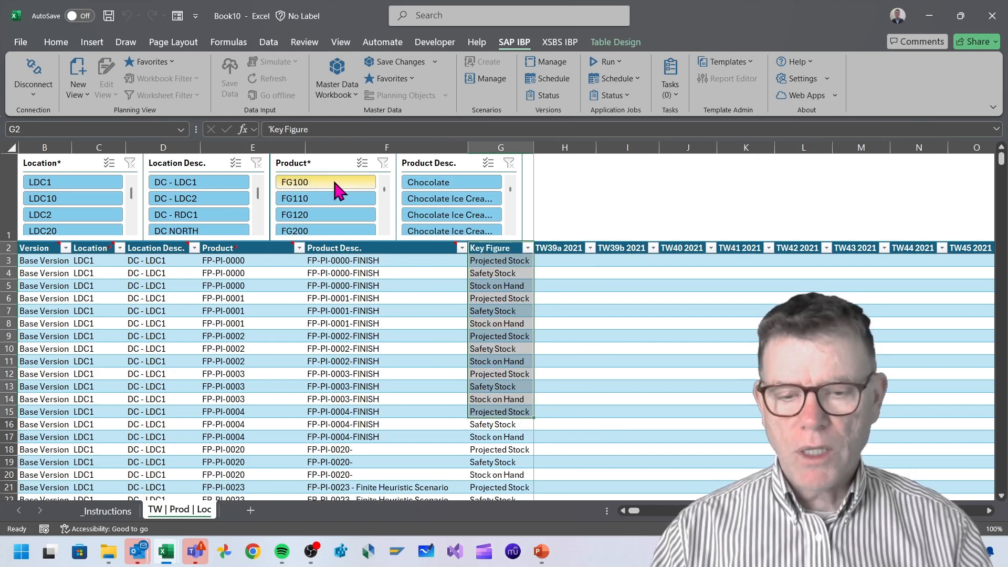
pyautogui.click(307, 182)
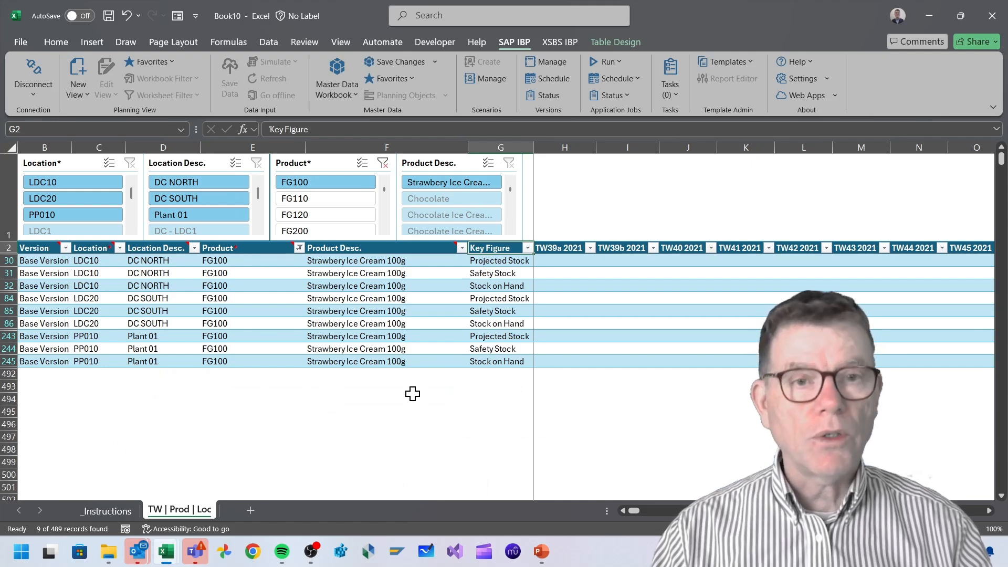
# Step: Filter the planning objects to location LDC10 and clear the product filter
pyautogui.click(48, 183)
pyautogui.click(382, 163)
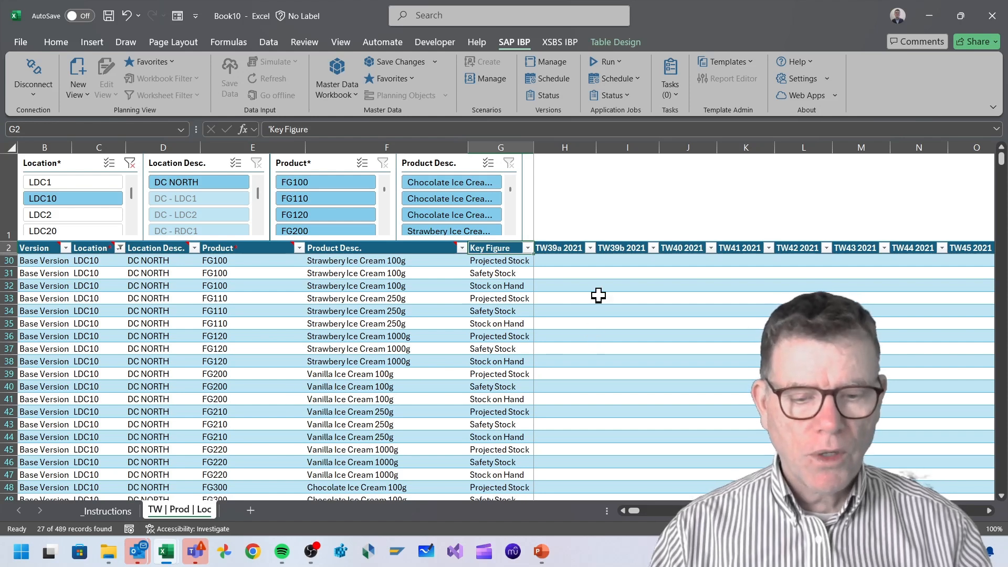
pyautogui.click(624, 285)
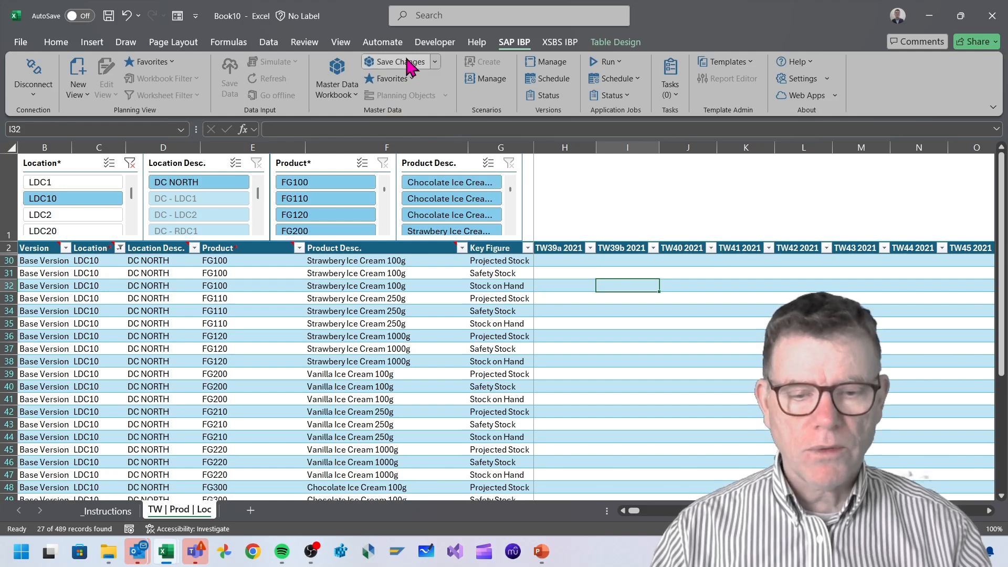
pyautogui.click(596, 394)
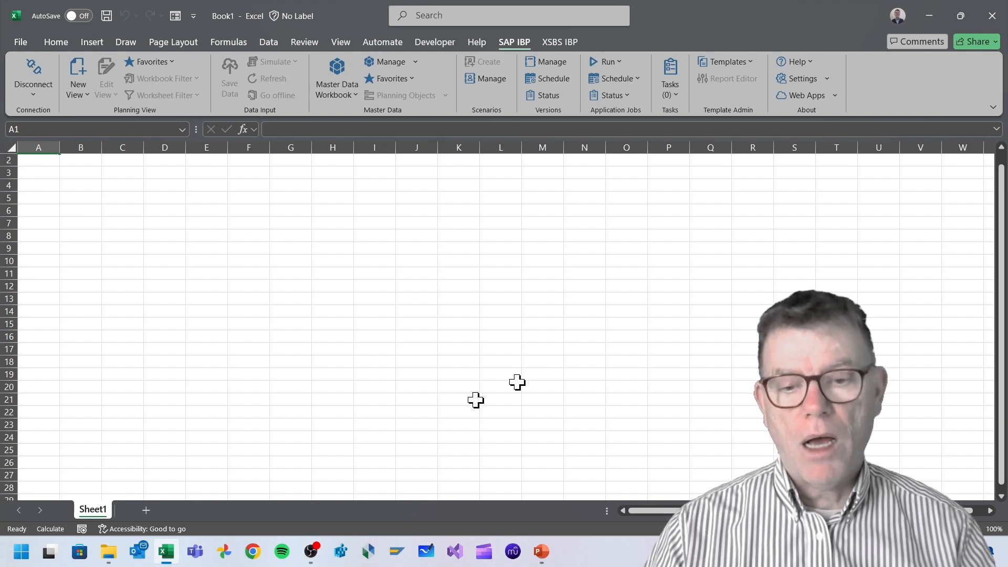
# Step: Start a new master data workbook with a Production Source Header worksheet
pyautogui.click(338, 74)
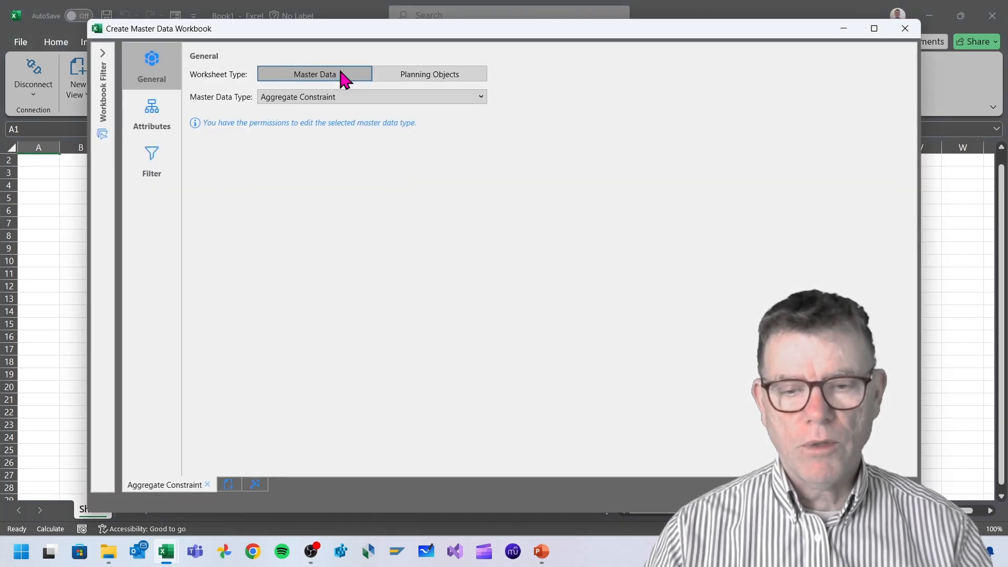
pyautogui.click(480, 97)
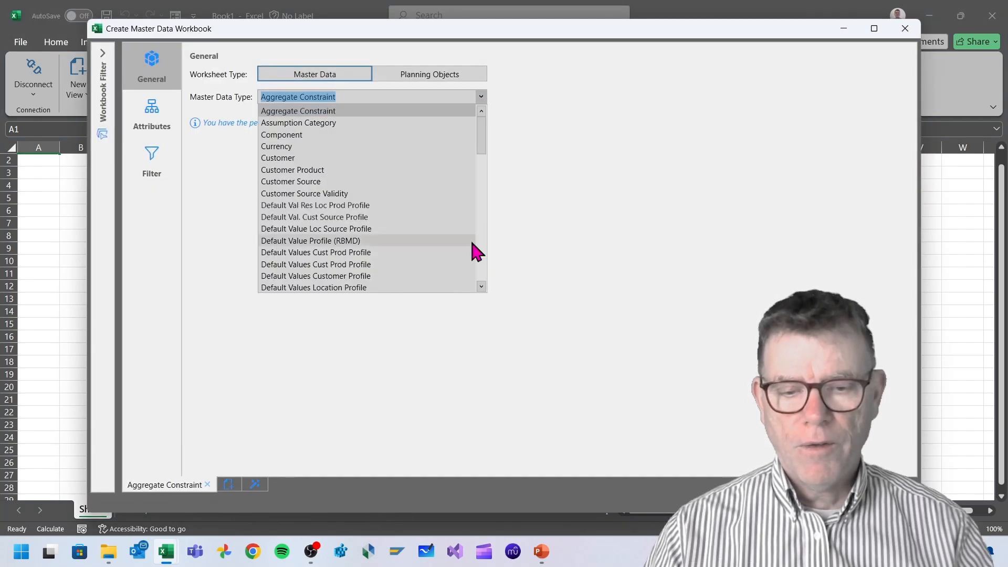
pyautogui.moveTo(482, 147); pyautogui.dragTo(416, 254)
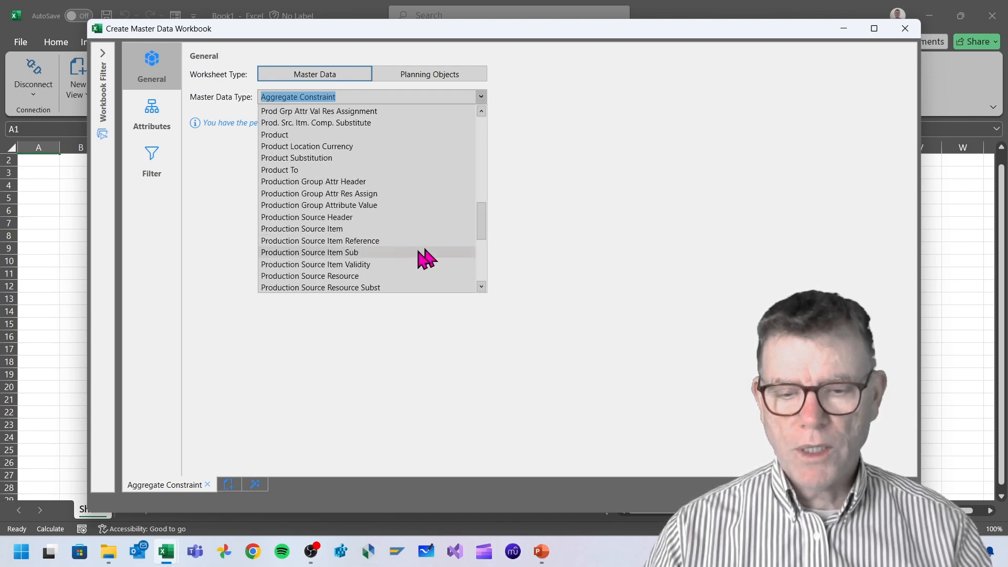
pyautogui.click(342, 217)
# Step: Add a second worksheet for the Production Source Item master data type
pyautogui.click(246, 484)
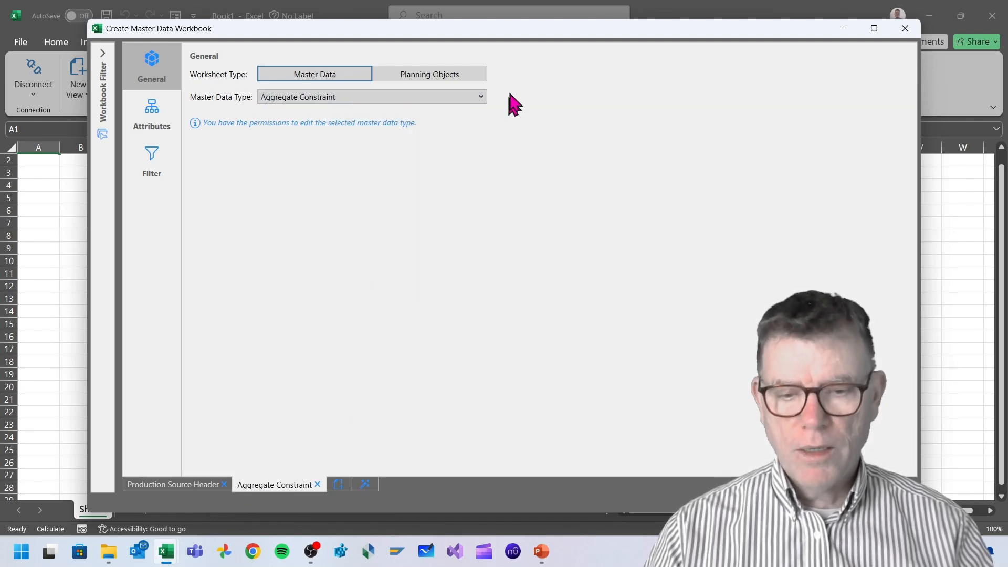
pyautogui.click(481, 97)
pyautogui.moveTo(479, 153); pyautogui.dragTo(486, 259)
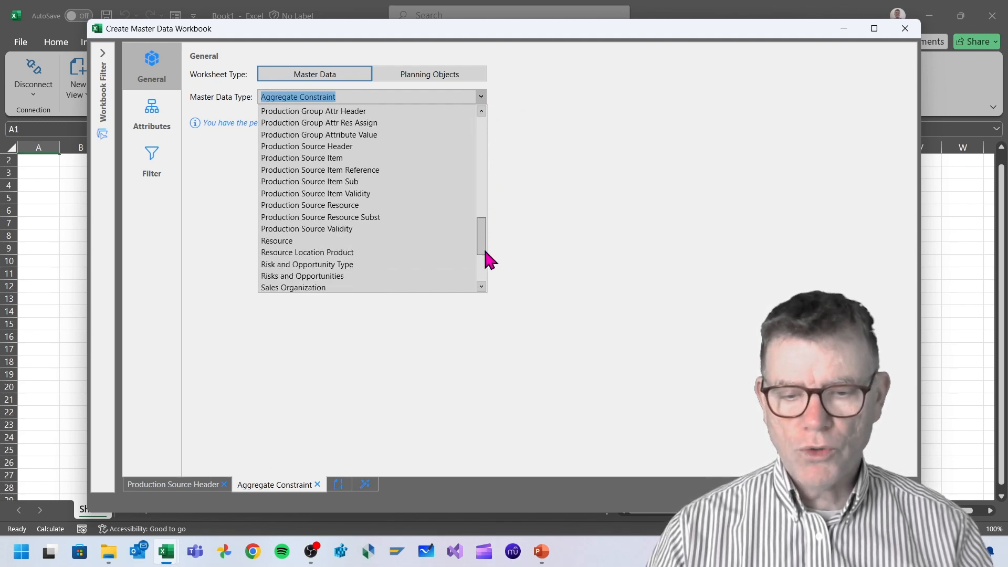
pyautogui.click(331, 158)
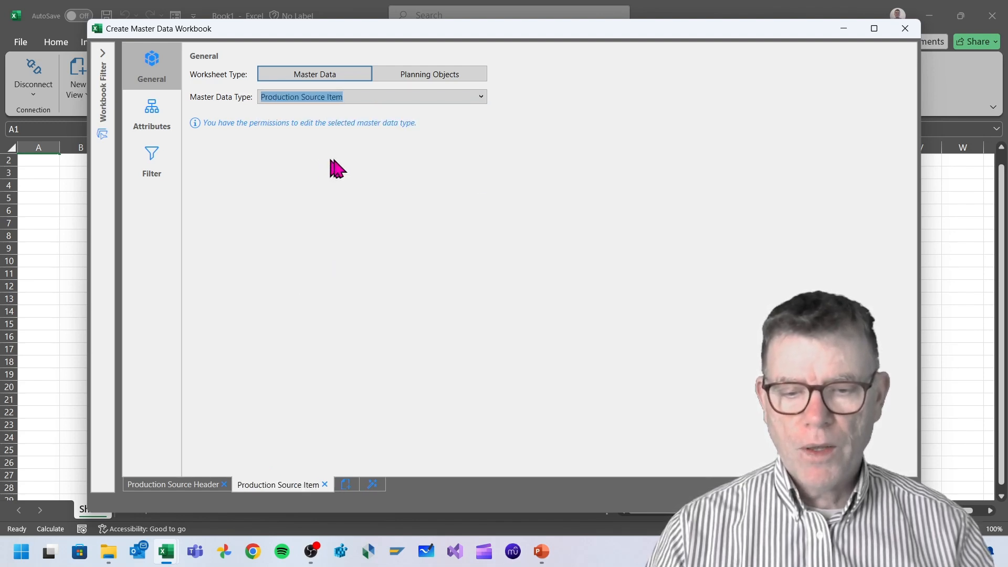
# Step: Add a third worksheet for Production Source Resource, and discard the new workbook definition without creating it
pyautogui.click(346, 484)
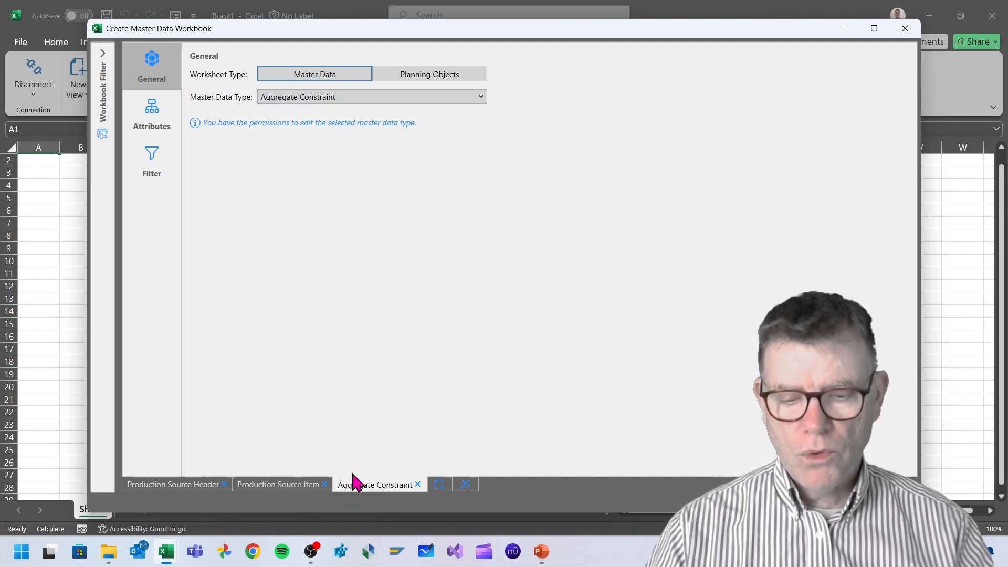
pyautogui.click(481, 96)
pyautogui.moveTo(480, 147); pyautogui.dragTo(486, 244)
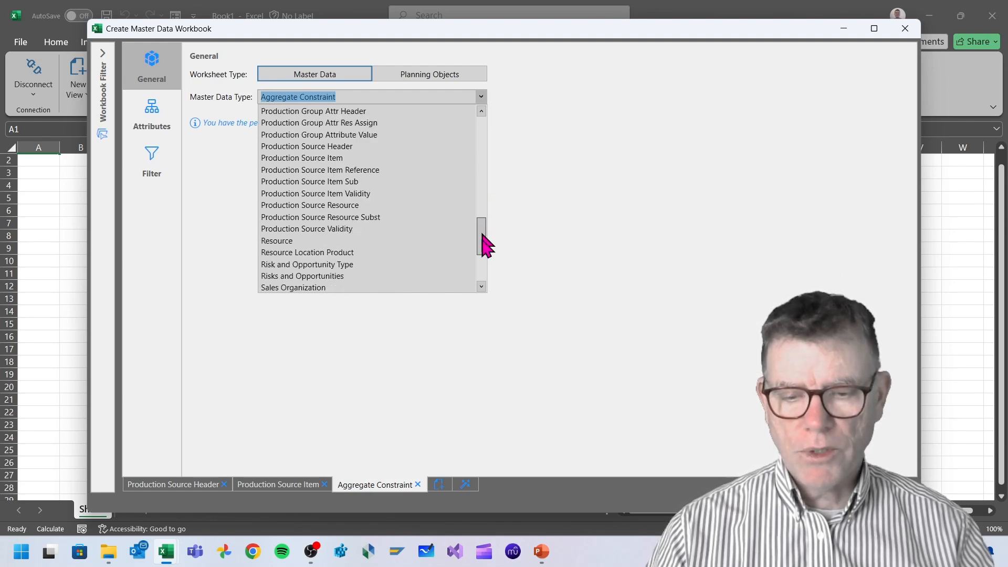
pyautogui.click(348, 205)
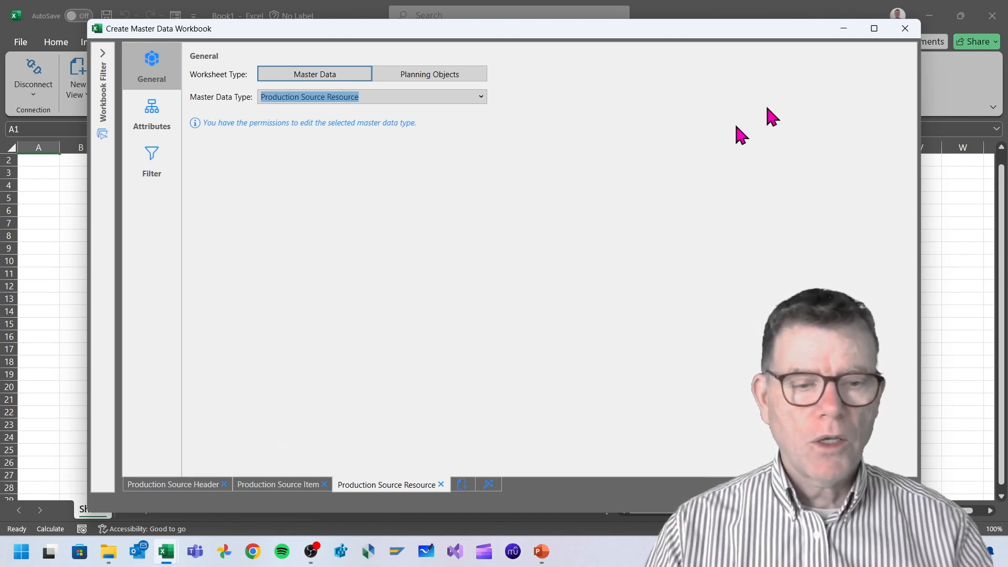
pyautogui.click(905, 28)
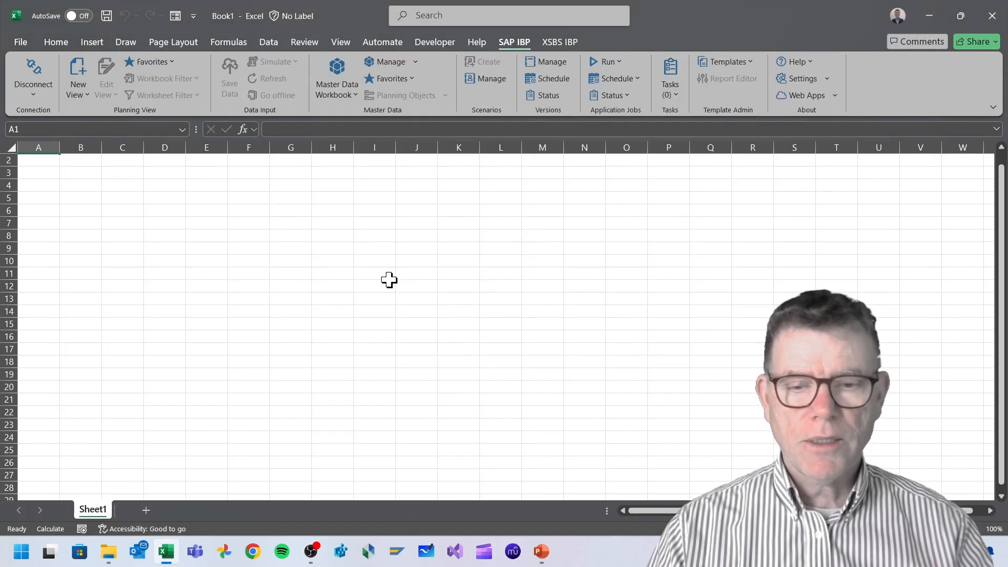
# Step: Open the PDS Display master data favorite from the Supply Planning folder
pyautogui.click(412, 78)
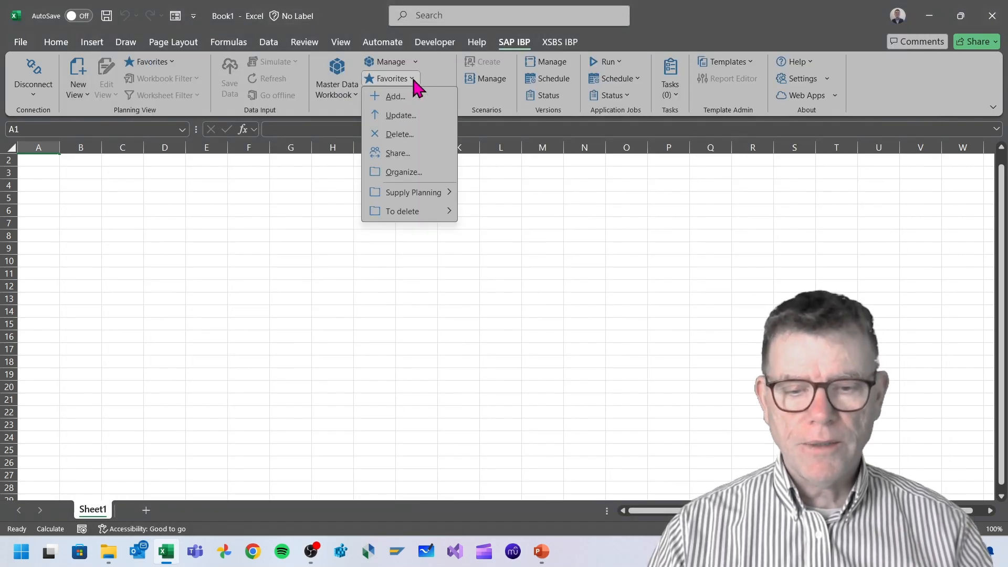
pyautogui.moveTo(444, 192)
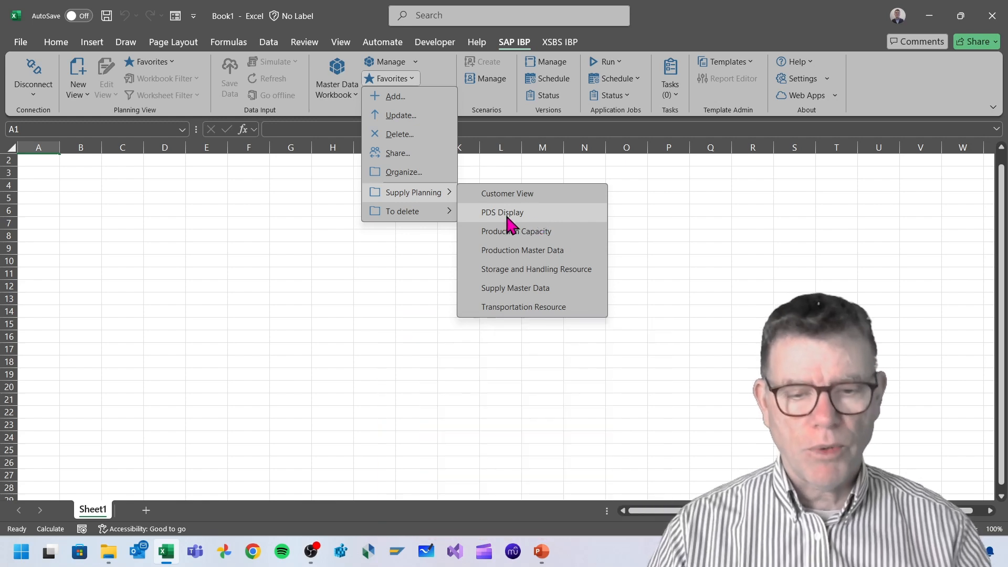
pyautogui.click(505, 212)
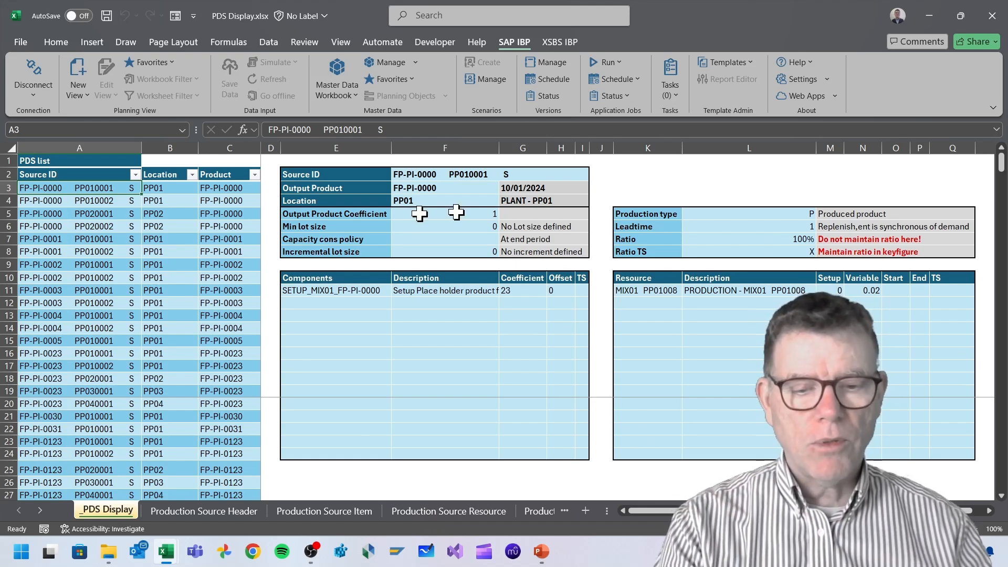
# Step: Display source FP-PI-0023 PP040001 S from the PDS list and examine its header, components and resources
pyautogui.click(78, 392)
pyautogui.click(84, 404)
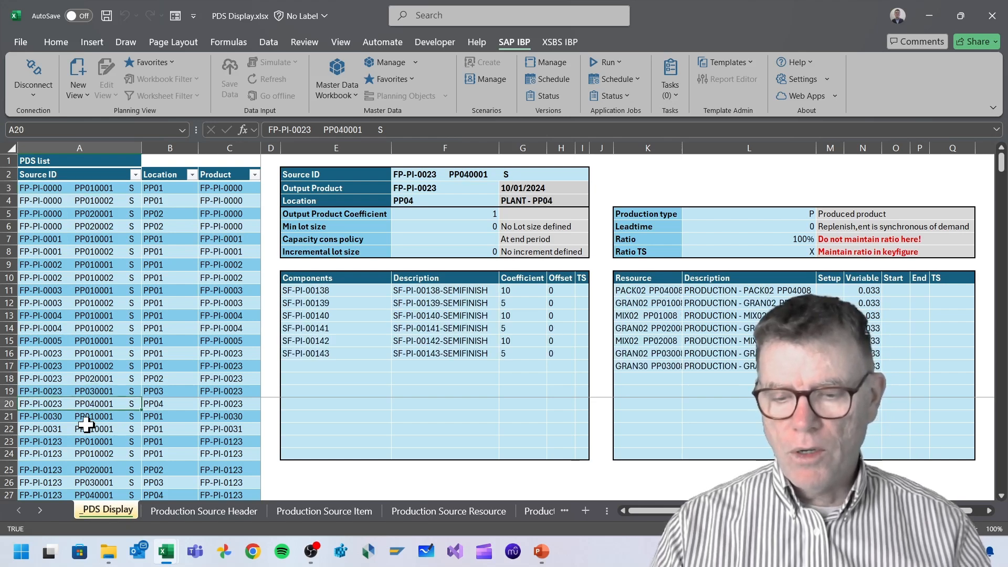
pyautogui.click(417, 175)
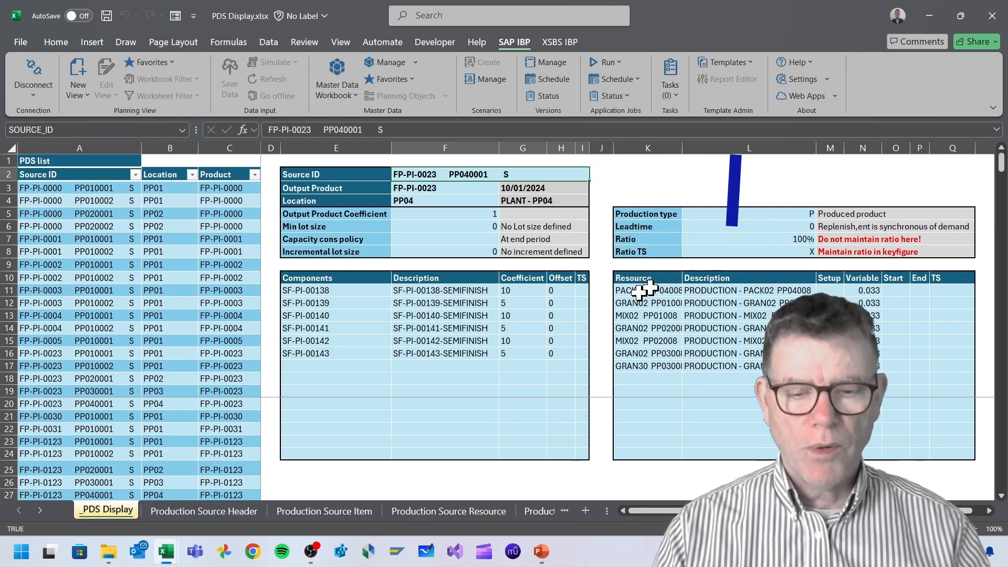
pyautogui.click(327, 316)
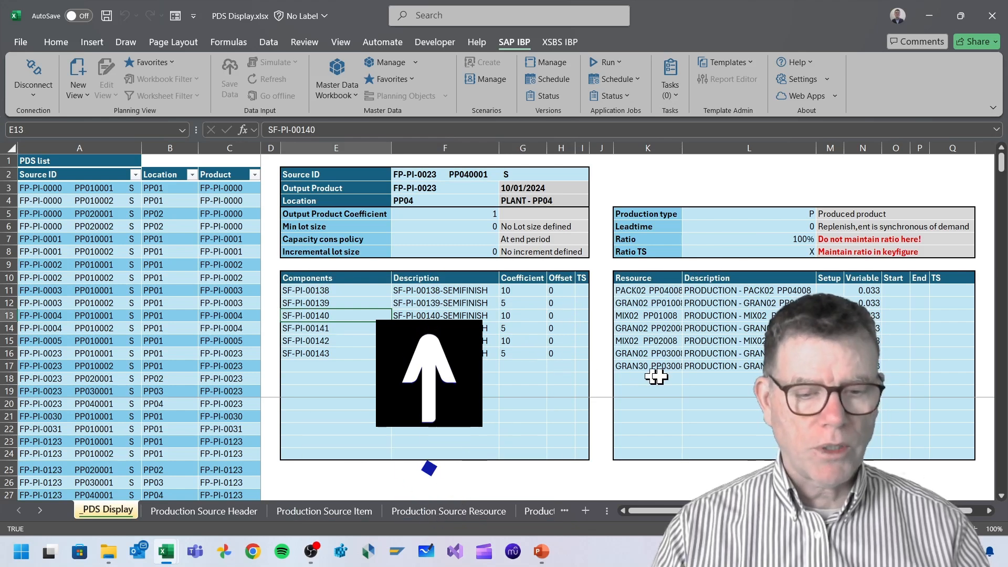
pyautogui.moveTo(658, 290); pyautogui.dragTo(666, 353)
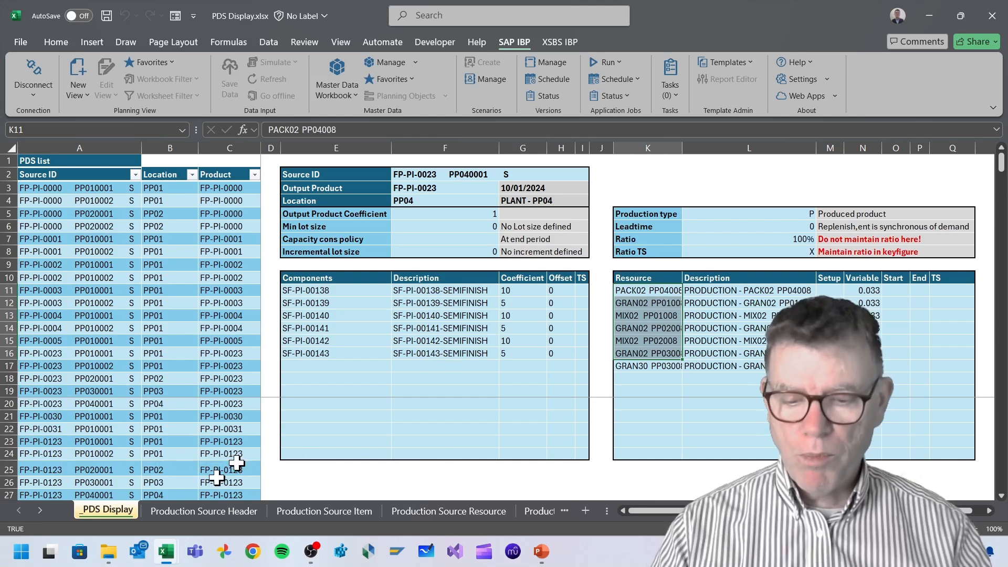
# Step: Examine the Production Source Header, Item and Resource worksheets, and return to the PDS Display sheet
pyautogui.click(199, 517)
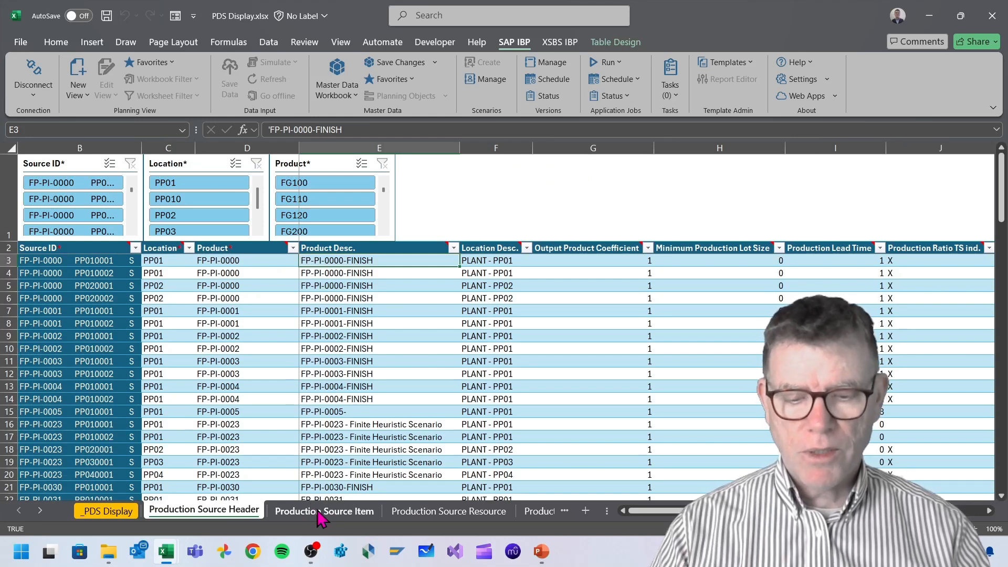
pyautogui.click(321, 514)
pyautogui.click(429, 516)
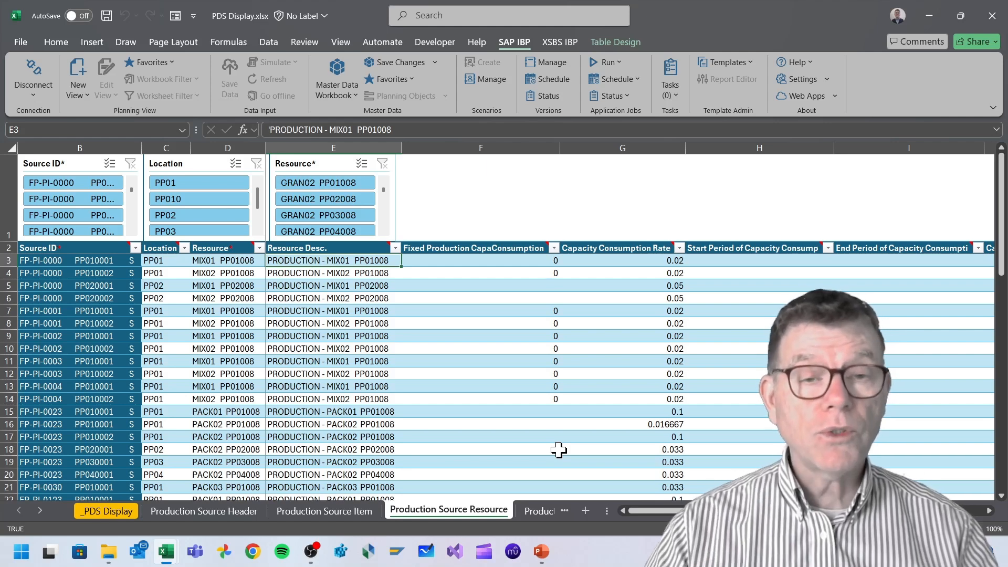
pyautogui.click(103, 512)
pyautogui.click(509, 350)
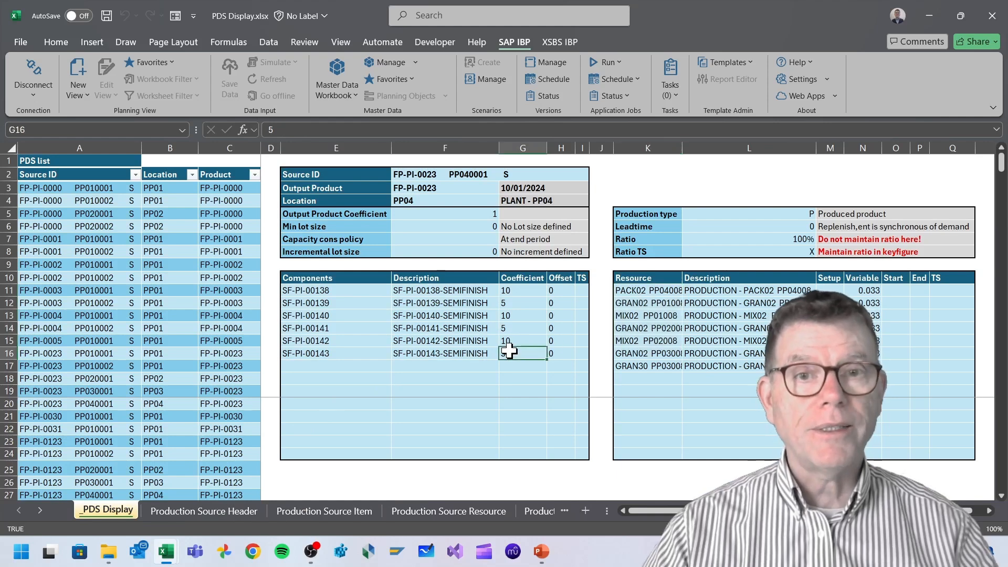
# Step: Browse several production sources in the PDS list, ending with source FP-PI-0023 PP010001 S for plant PP01
pyautogui.click(108, 191)
pyautogui.click(109, 201)
pyautogui.click(107, 214)
pyautogui.click(107, 226)
pyautogui.click(101, 329)
pyautogui.click(103, 340)
pyautogui.click(93, 357)
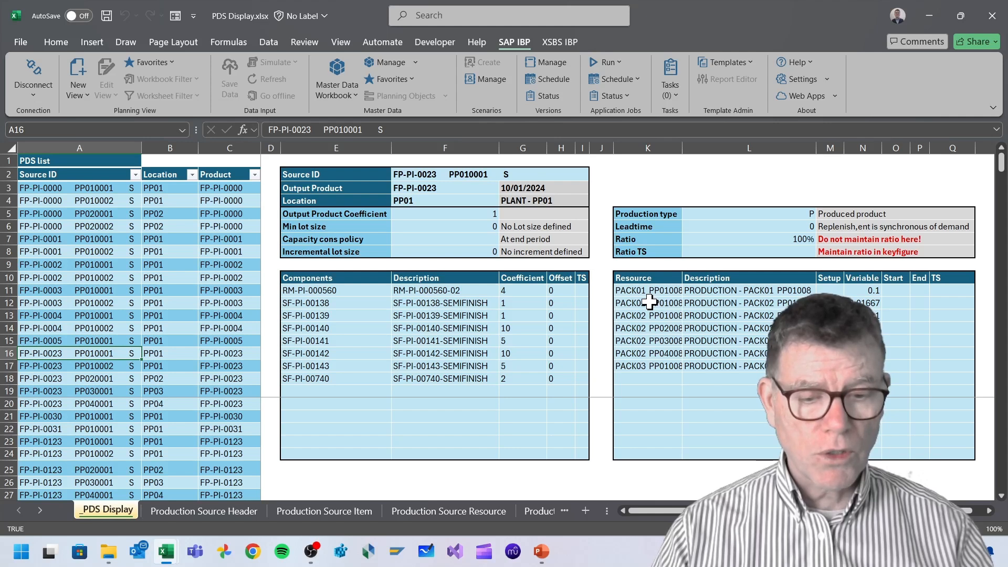
# Step: Drill down from resource PACK02 PP01008 and component SF-PI-00138 to their filtered master data records, returning to the PDS Display after each
pyautogui.doubleClick(646, 302)
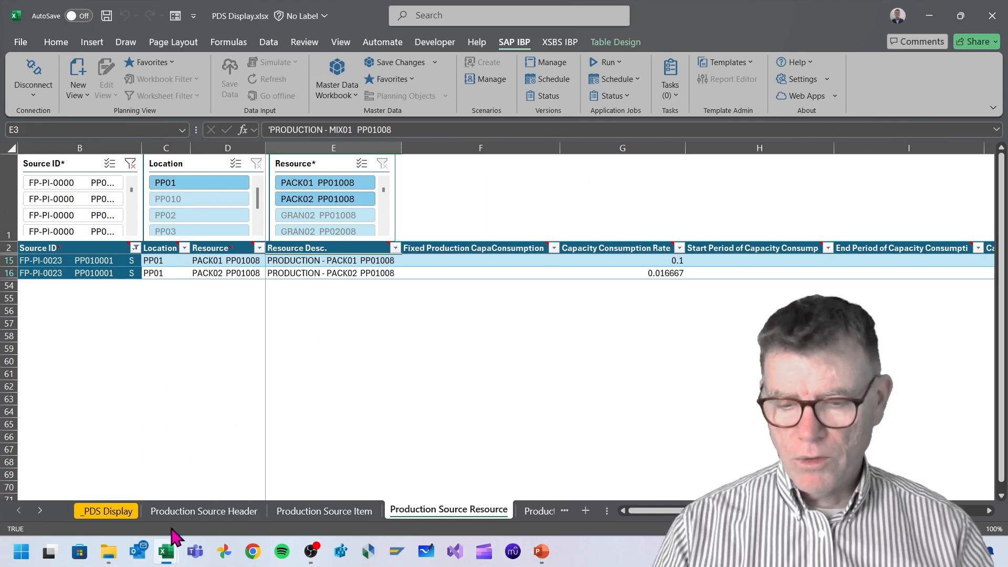
pyautogui.click(108, 512)
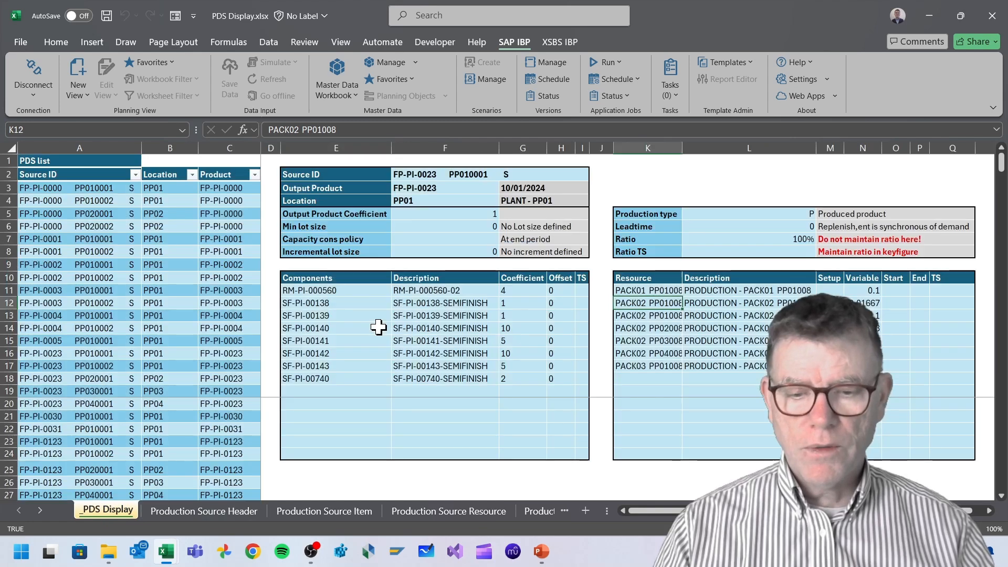
pyautogui.click(313, 303)
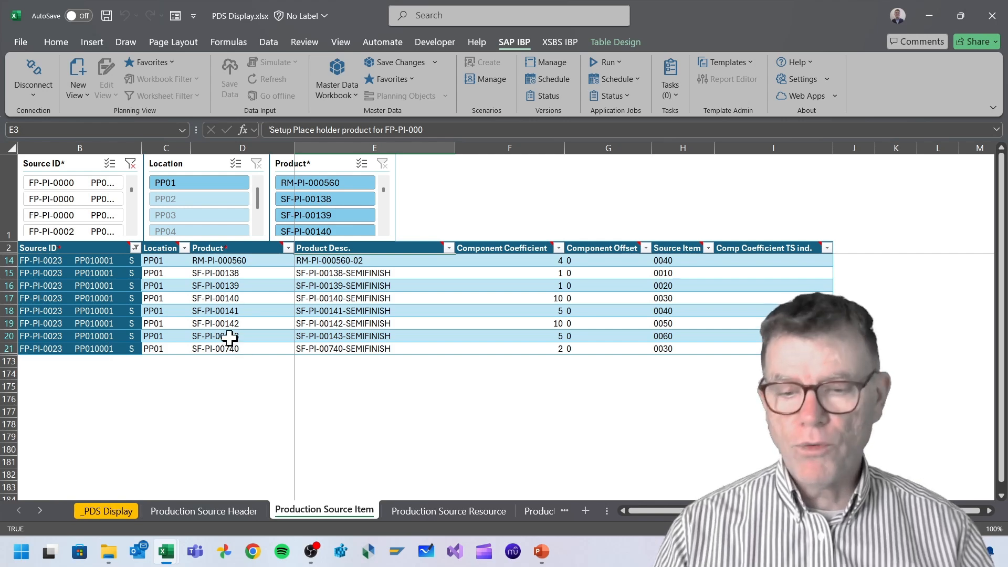
pyautogui.click(104, 508)
pyautogui.click(389, 328)
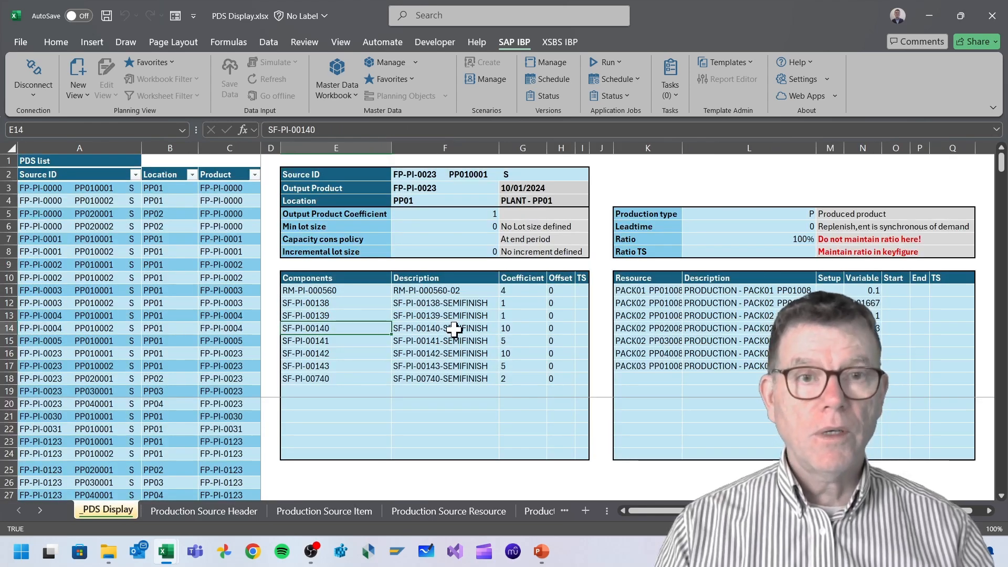